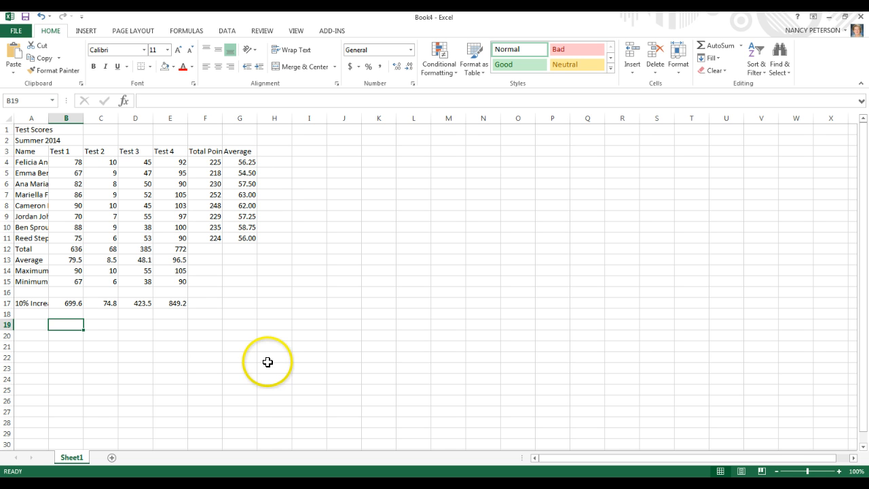
Merge and center the Test Scores title across A1:G1 and the Summer 2014 subtitle across A2:G2.
{"action": "left_click", "coordinate": [19, 128]}
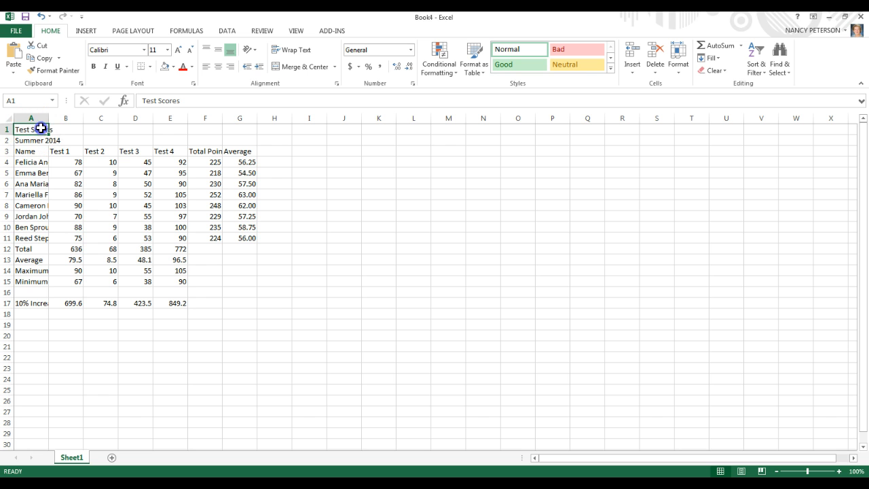
{"action": "left_click_drag", "start_coordinate": [54, 130], "coordinate": [235, 132]}
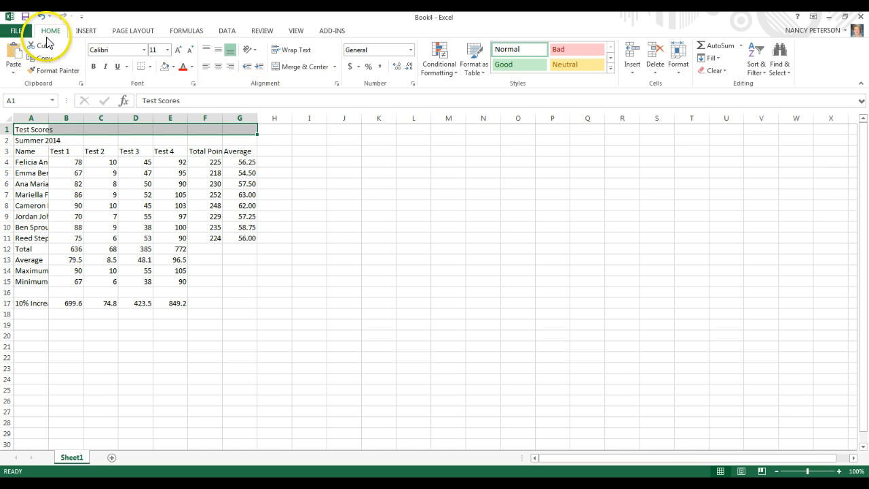
{"action": "left_click", "coordinate": [309, 67]}
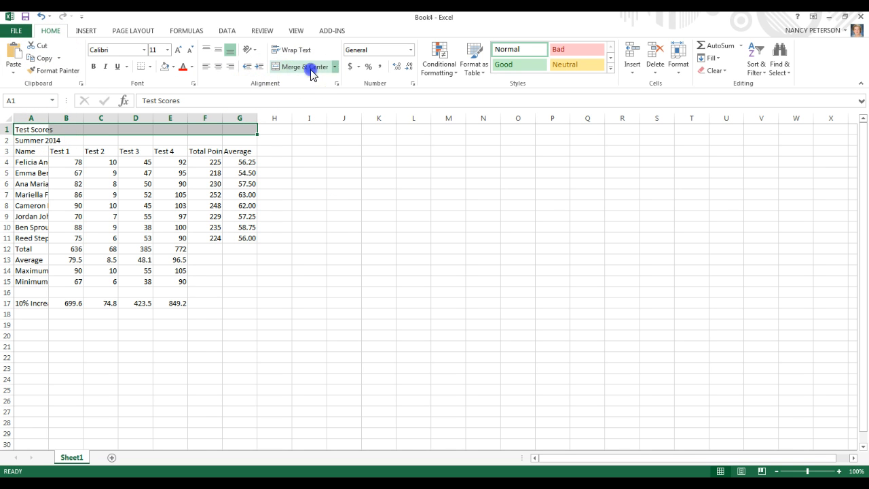
{"action": "left_click", "coordinate": [281, 194]}
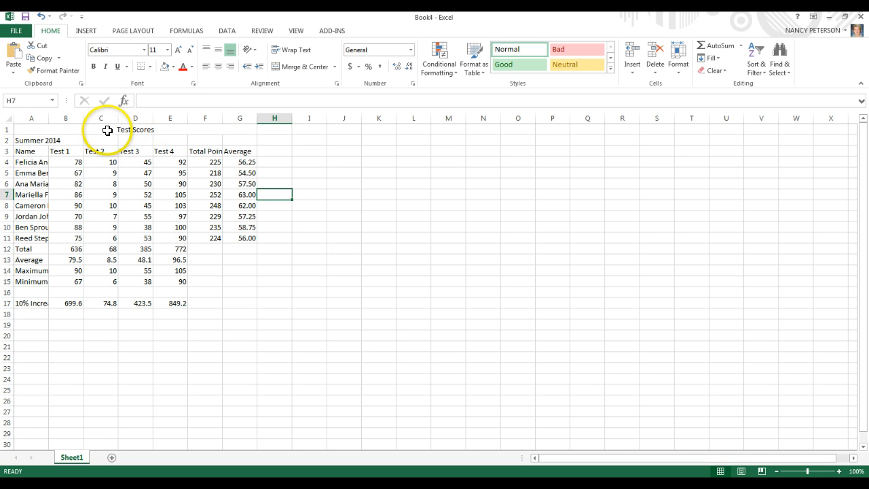
{"action": "left_click", "coordinate": [28, 129]}
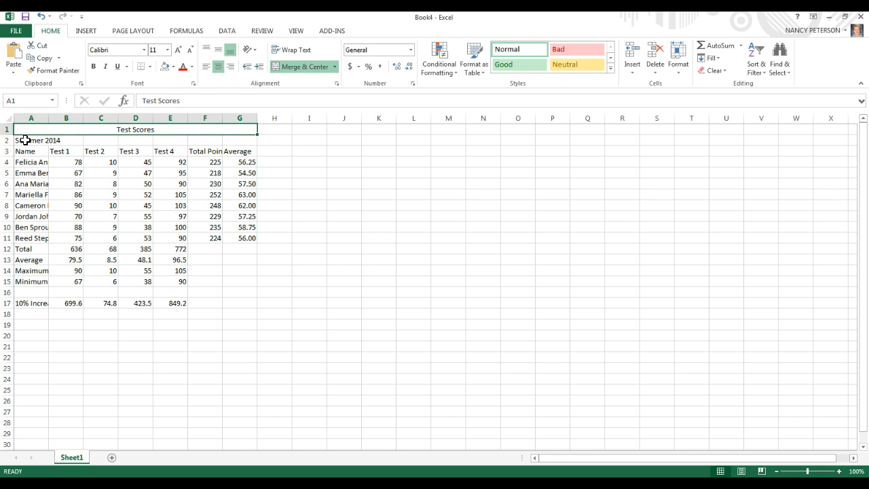
{"action": "left_click_drag", "start_coordinate": [24, 139], "coordinate": [231, 140]}
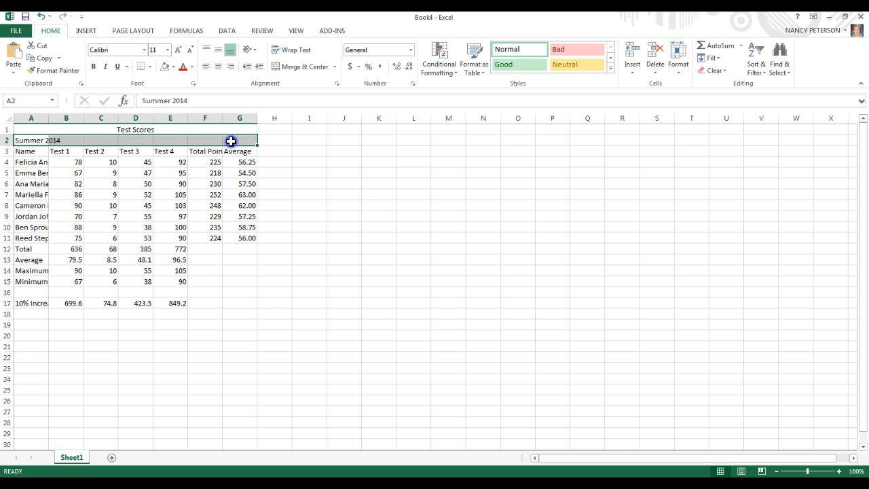
{"action": "left_click", "coordinate": [300, 69]}
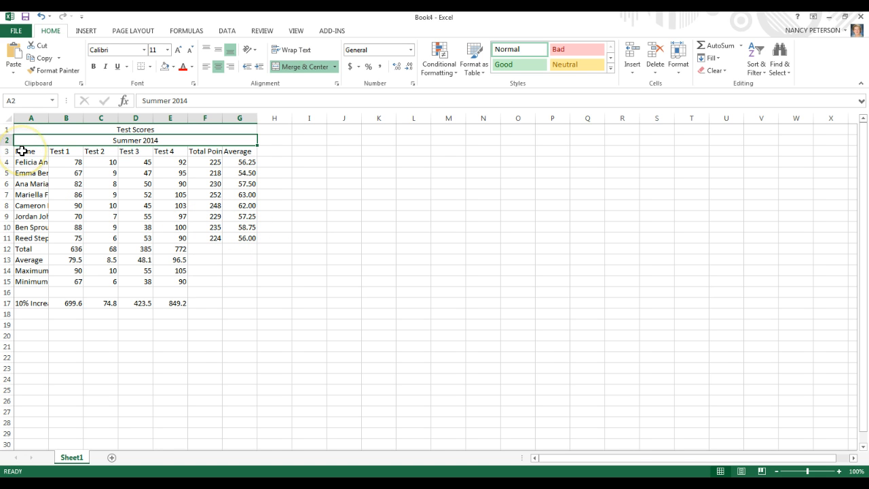
Center the column headings in A3:G3 within their own cells.
{"action": "left_click_drag", "start_coordinate": [21, 151], "coordinate": [232, 151]}
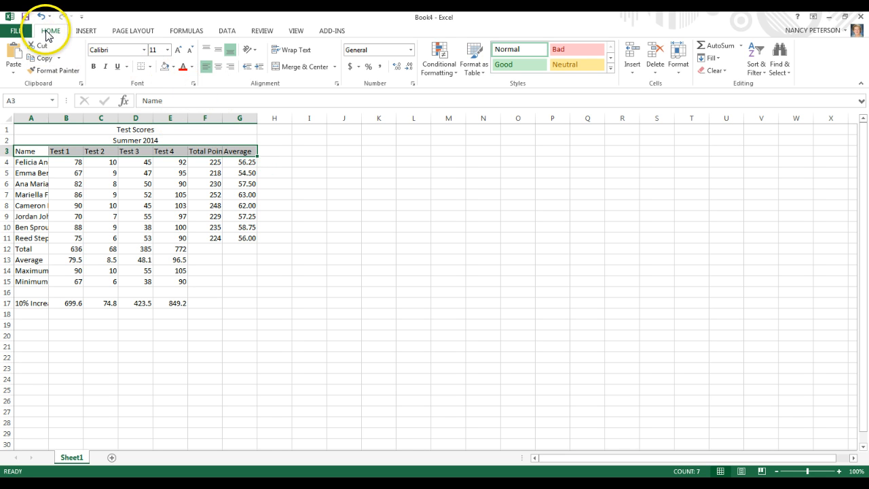
{"action": "left_click", "coordinate": [215, 68]}
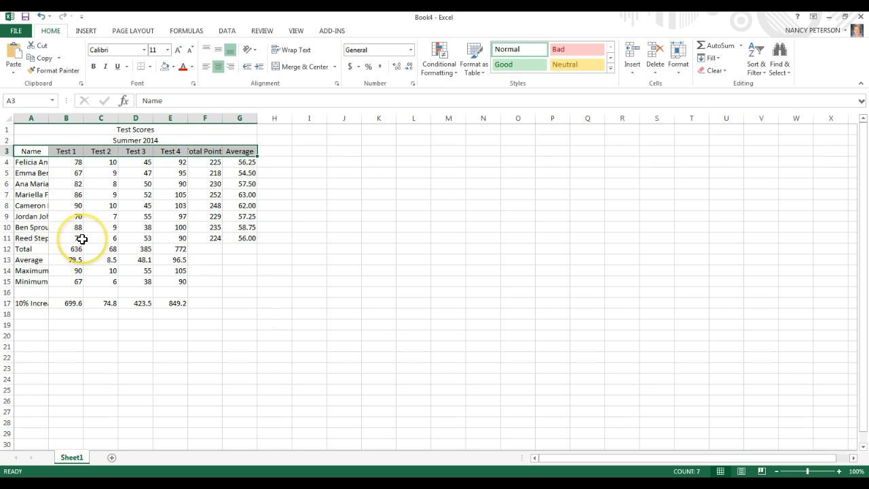
{"action": "left_click", "coordinate": [93, 127]}
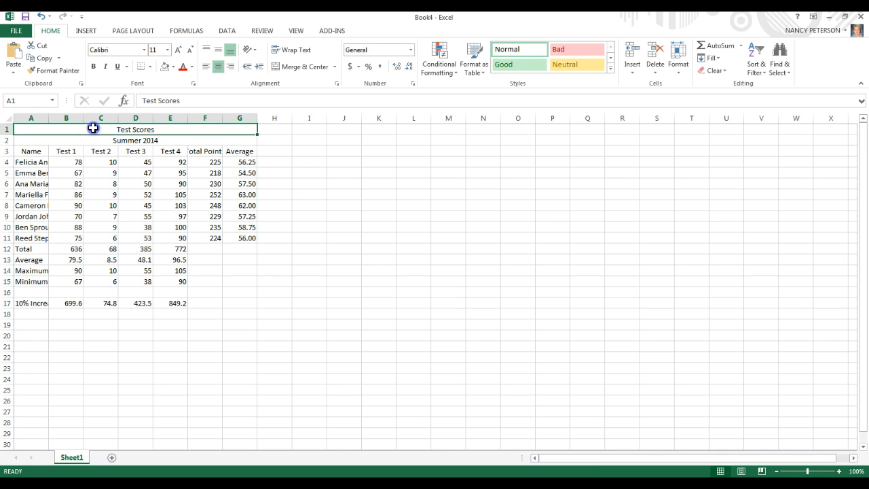
{"action": "left_click", "coordinate": [314, 237]}
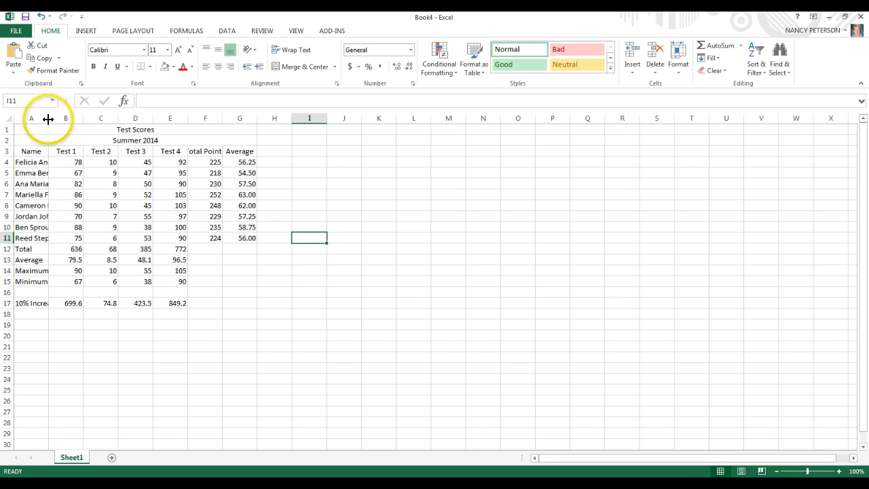
Try an exact column width of 28 for column A and undo the change.
{"action": "left_click", "coordinate": [24, 170]}
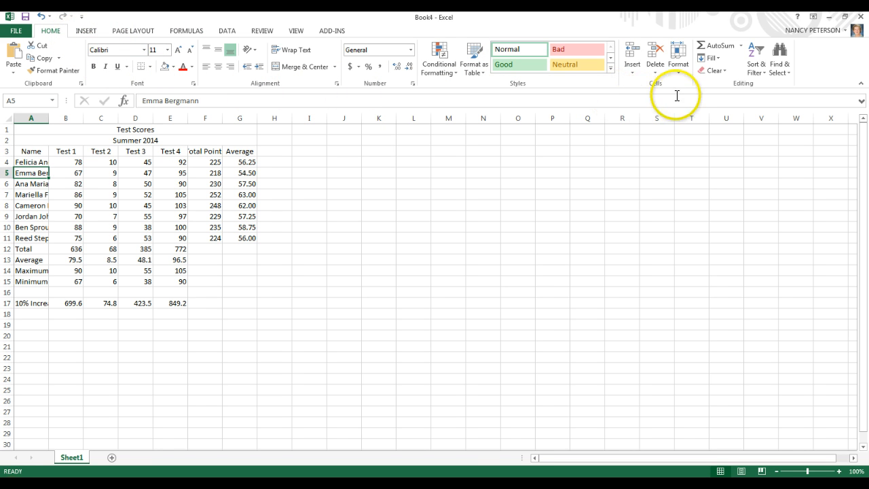
{"action": "left_click", "coordinate": [678, 73]}
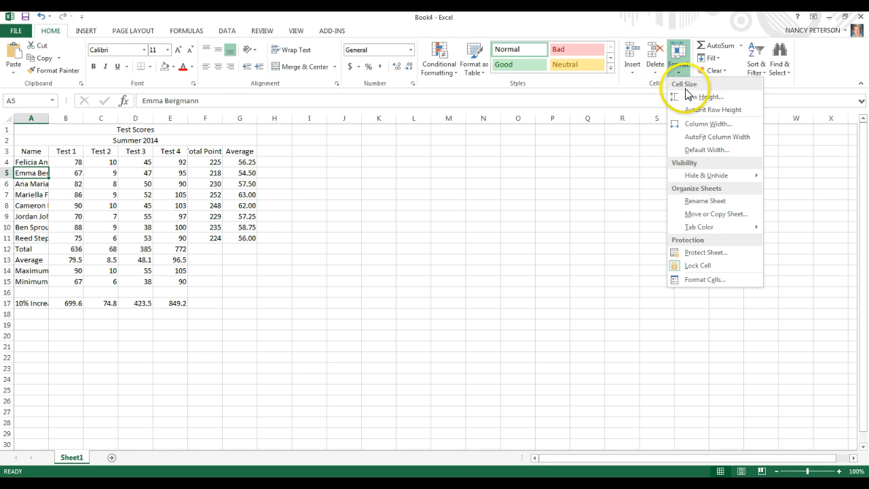
{"action": "left_click", "coordinate": [692, 127]}
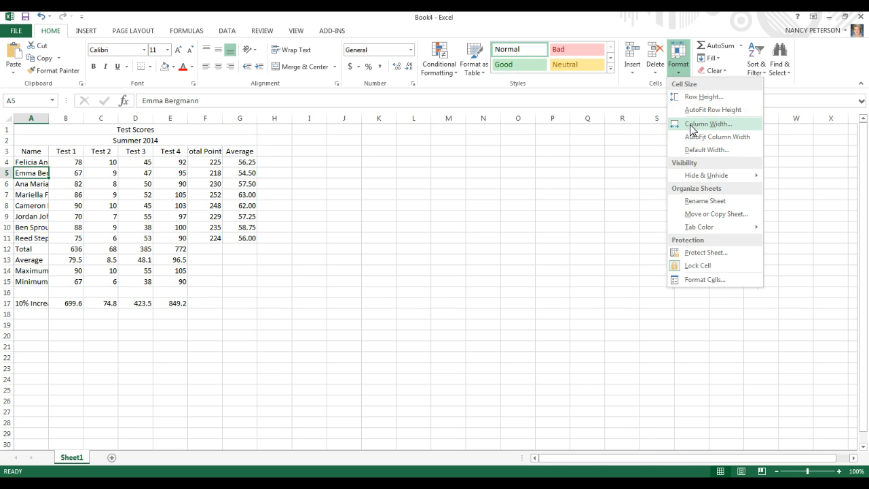
{"action": "left_click", "coordinate": [692, 128]}
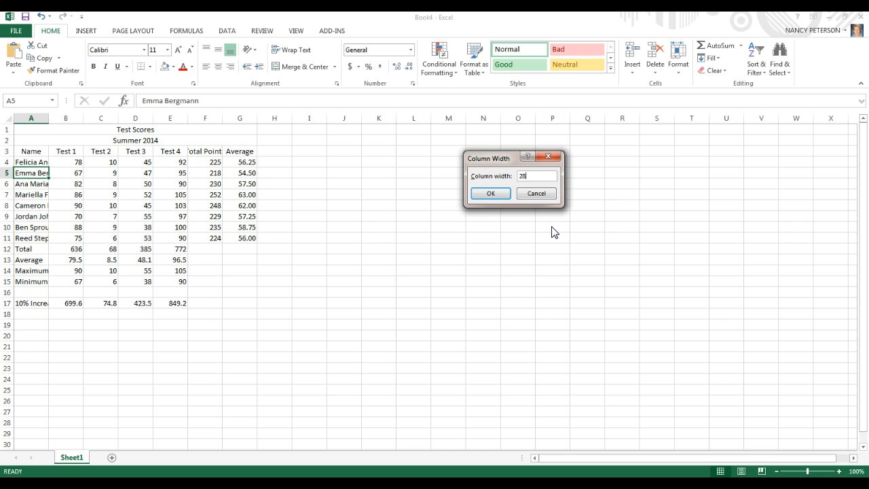
{"action": "key", "text": "Return"}
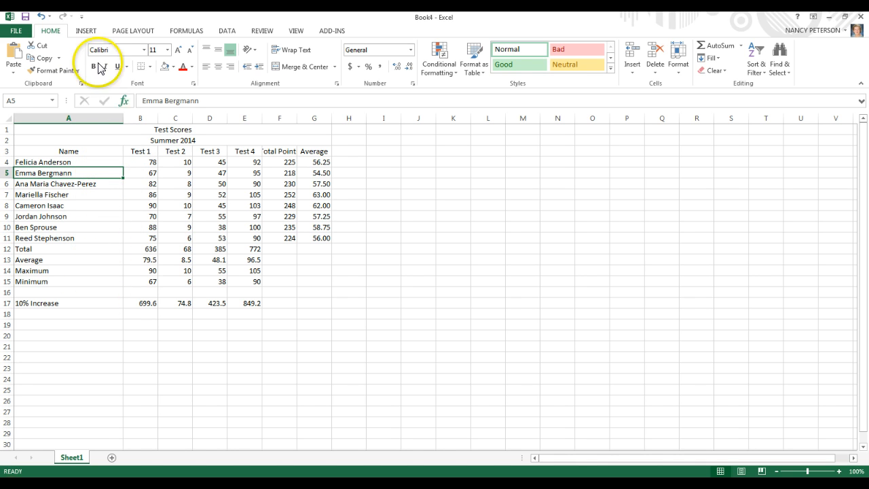
{"action": "left_click", "coordinate": [41, 17]}
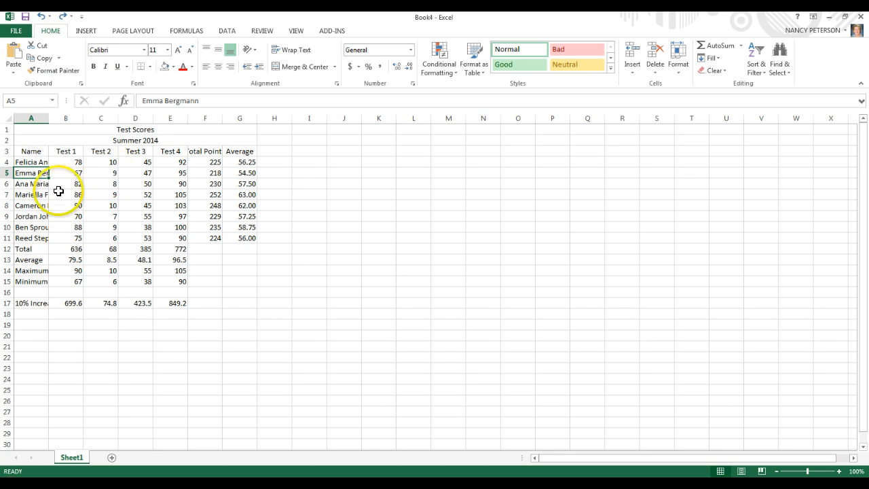
Try an exact column width of 25 for column A and undo it to restore the narrow column.
{"action": "left_click", "coordinate": [679, 76]}
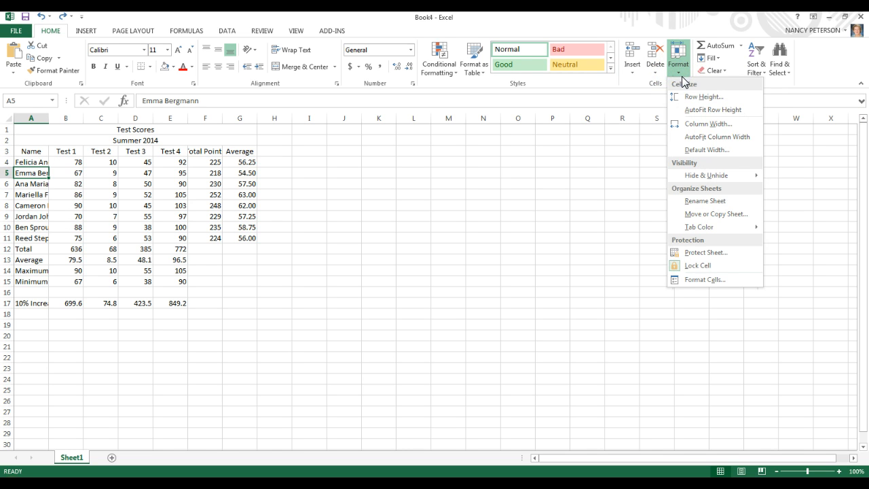
{"action": "left_click", "coordinate": [708, 123]}
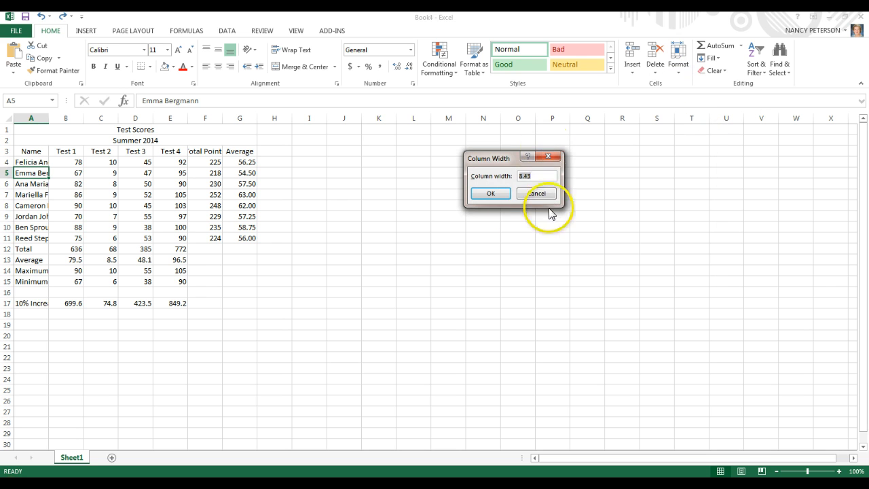
{"action": "left_click", "coordinate": [535, 175]}
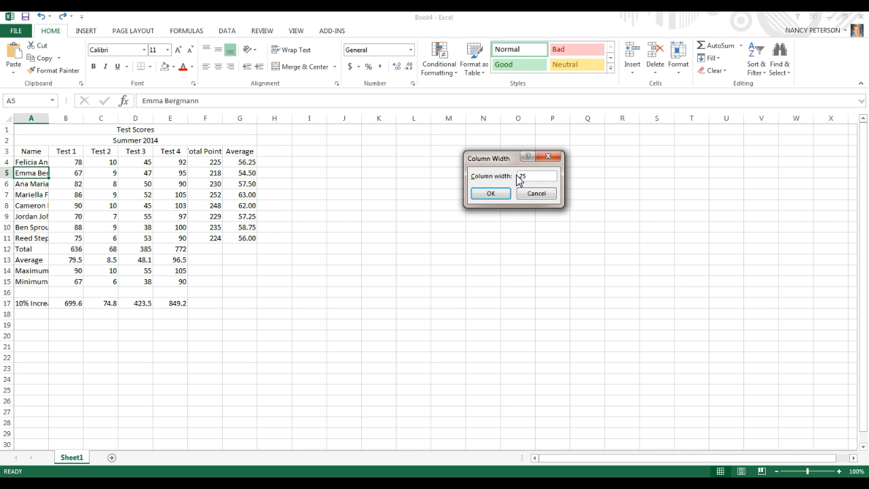
{"action": "left_click", "coordinate": [498, 195]}
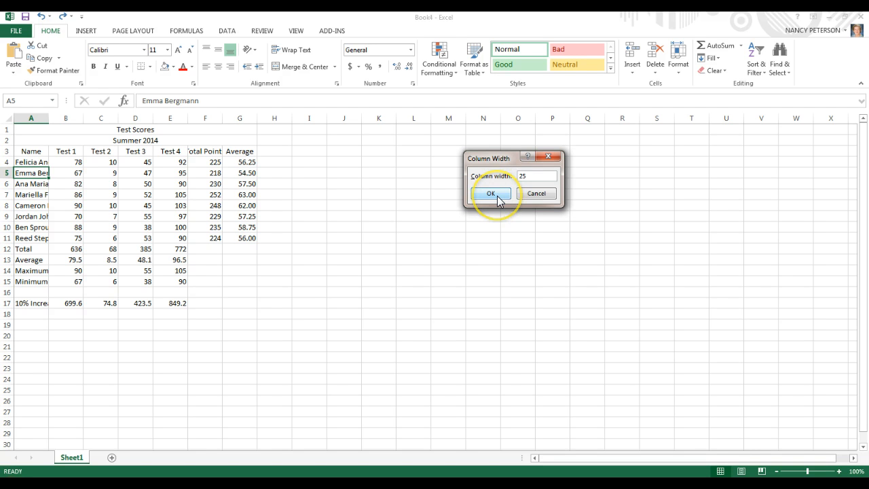
{"action": "left_click", "coordinate": [497, 196]}
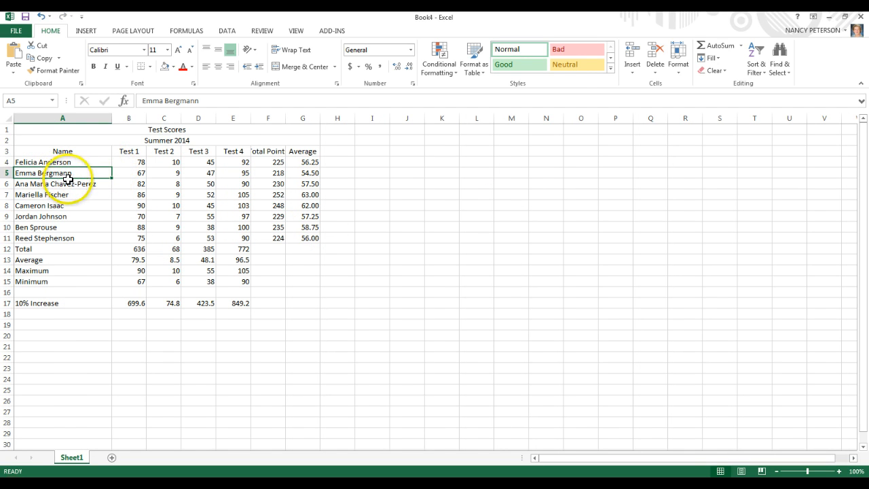
{"action": "left_click", "coordinate": [676, 71]}
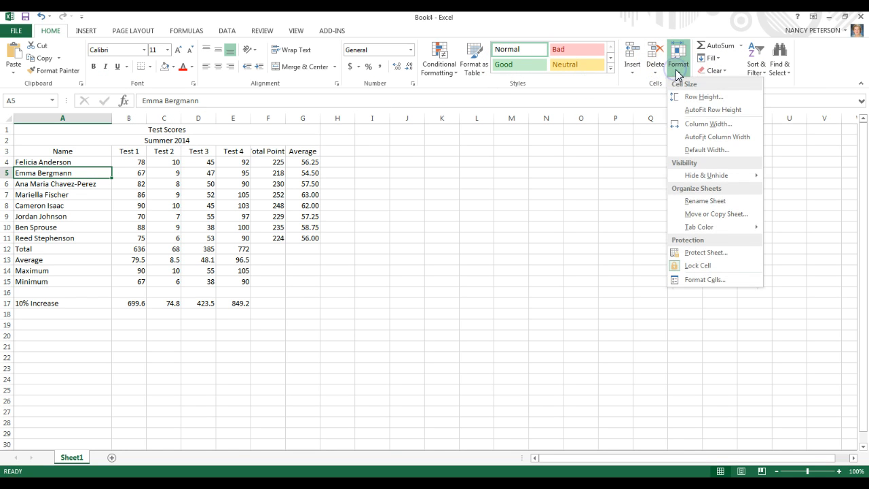
{"action": "left_click", "coordinate": [700, 131]}
{"action": "left_click", "coordinate": [41, 17]}
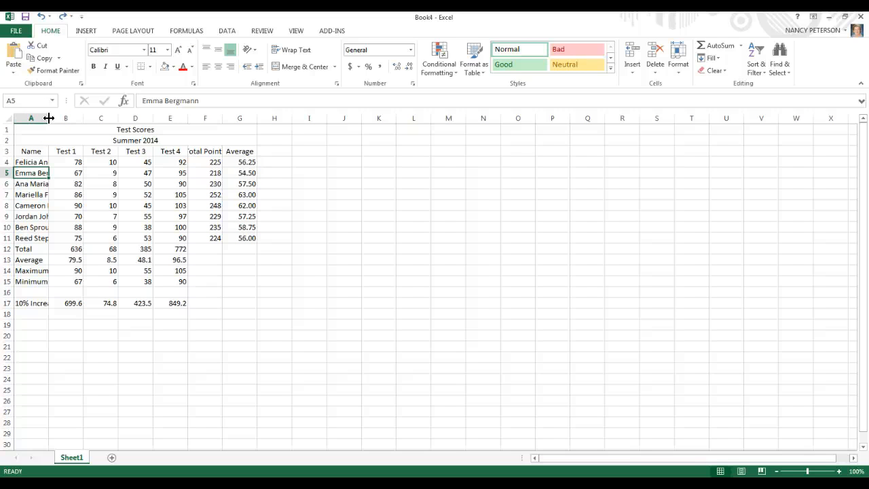
Try widening column A by hand to fit the longest name, fine-tune its width, and undo both width changes.
{"action": "left_click_drag", "start_coordinate": [48, 118], "coordinate": [101, 119]}
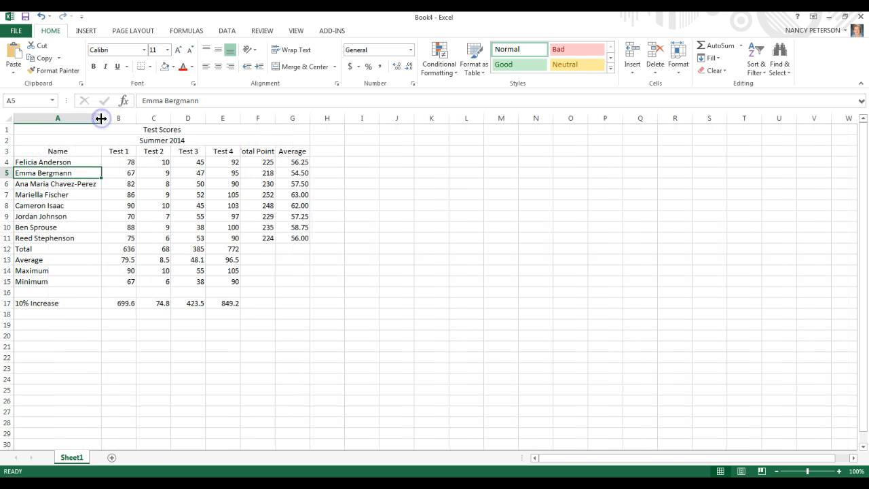
{"action": "left_click", "coordinate": [60, 325]}
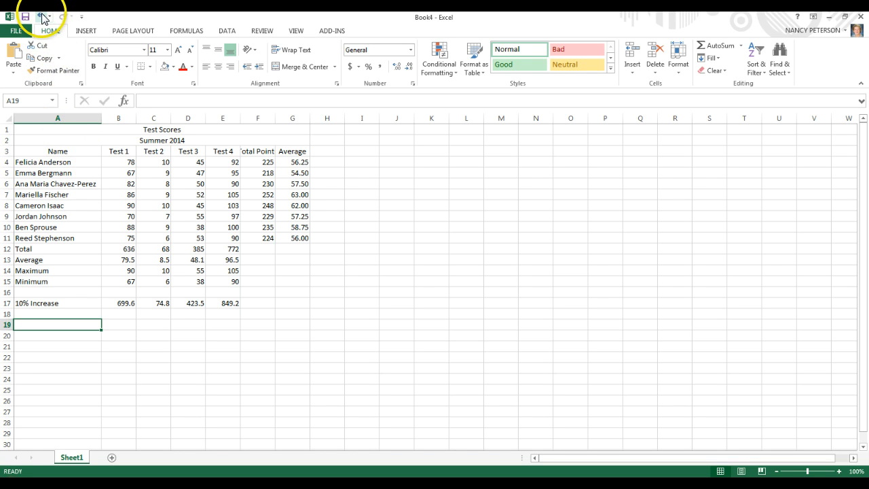
{"action": "mouse_move", "coordinate": [98, 115]}
{"action": "left_mouse_down"}
{"action": "mouse_move", "coordinate": [303, 140]}
{"action": "mouse_move", "coordinate": [279, 121]}
{"action": "mouse_move", "coordinate": [89, 125]}
{"action": "mouse_move", "coordinate": [100, 120]}
{"action": "left_mouse_up"}
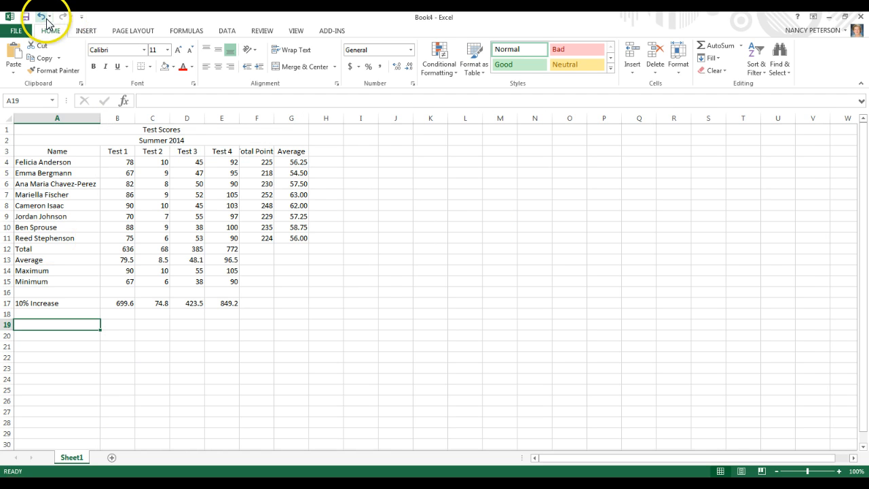
{"action": "left_click", "coordinate": [42, 18]}
{"action": "left_click", "coordinate": [42, 18]}
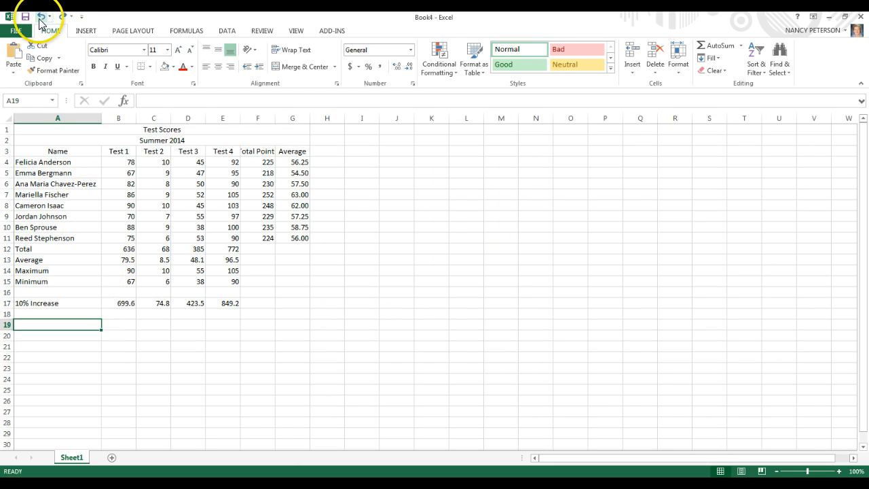
{"action": "left_click", "coordinate": [41, 17]}
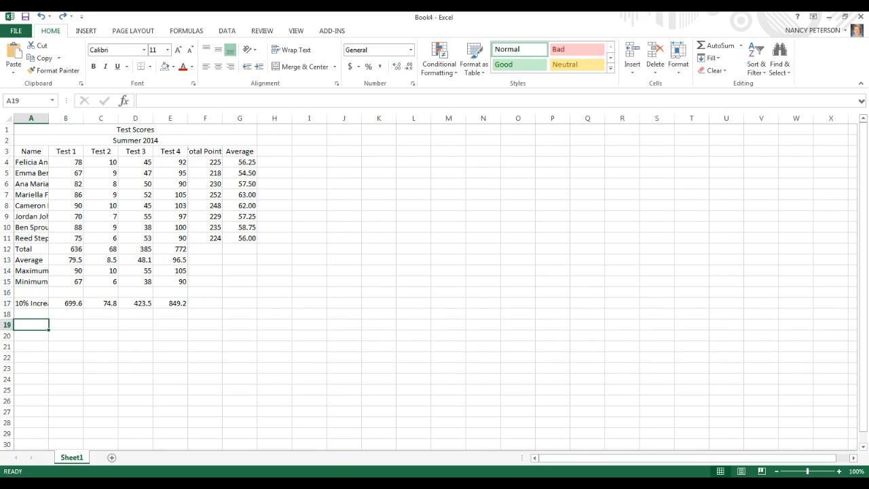
AutoFit column A to its longest entry and manually adjust the height of row 5.
{"action": "double_click", "coordinate": [49, 119]}
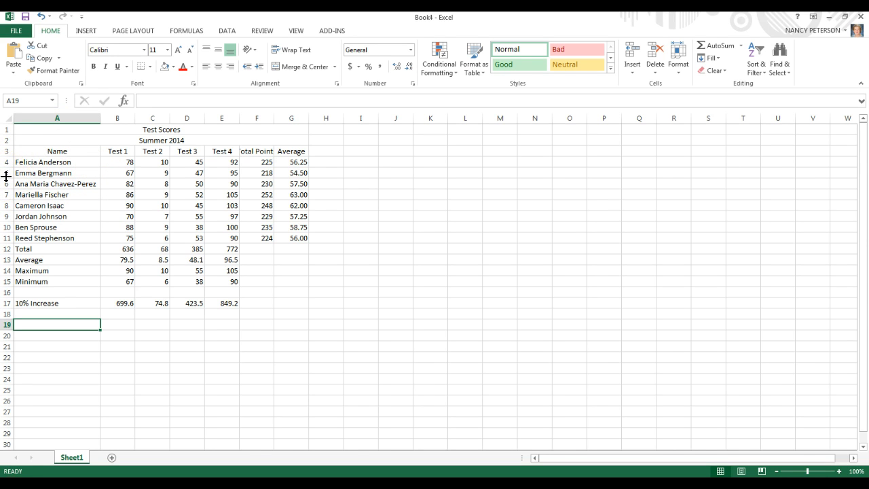
{"action": "left_click_drag", "start_coordinate": [5, 177], "coordinate": [9, 210]}
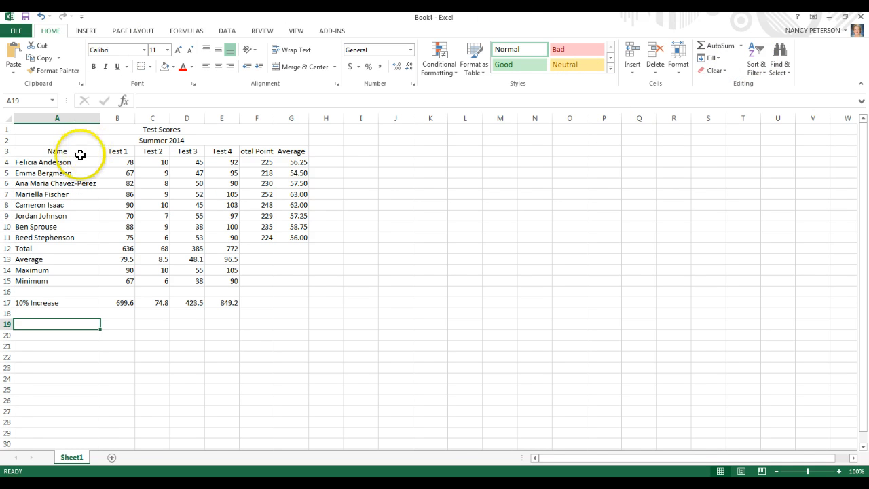
{"action": "left_click", "coordinate": [680, 67]}
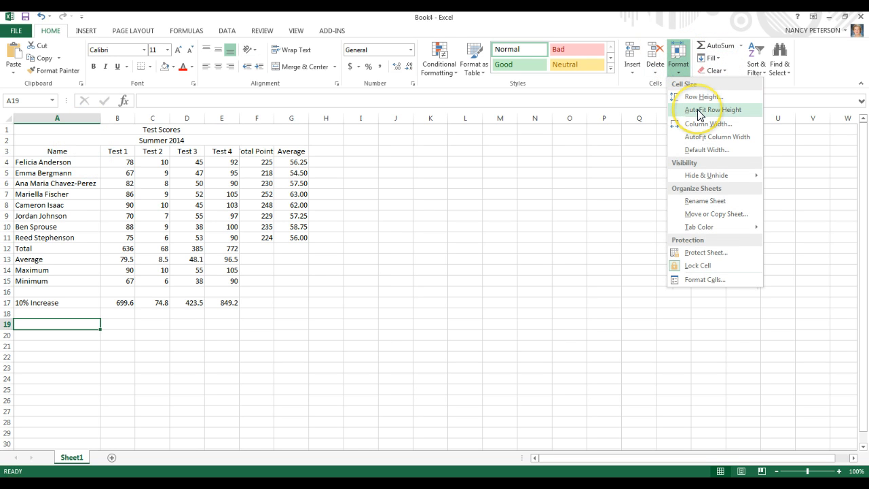
{"action": "left_click", "coordinate": [714, 139]}
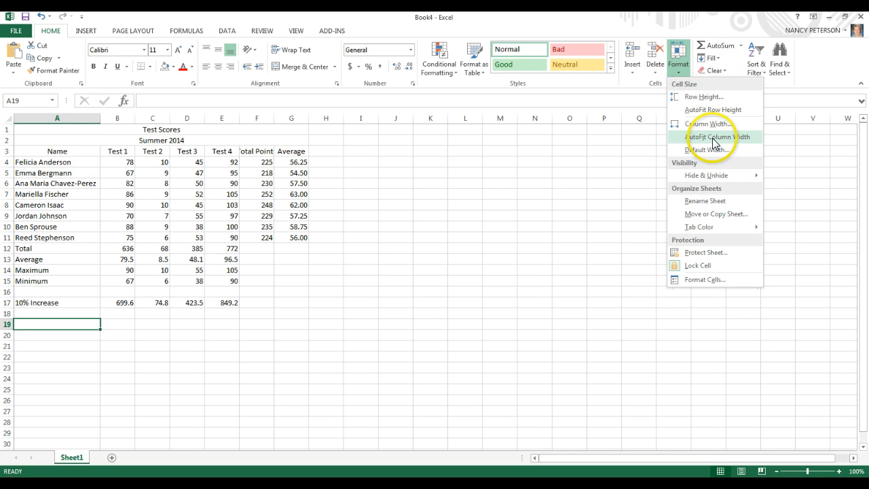
{"action": "left_click", "coordinate": [275, 400]}
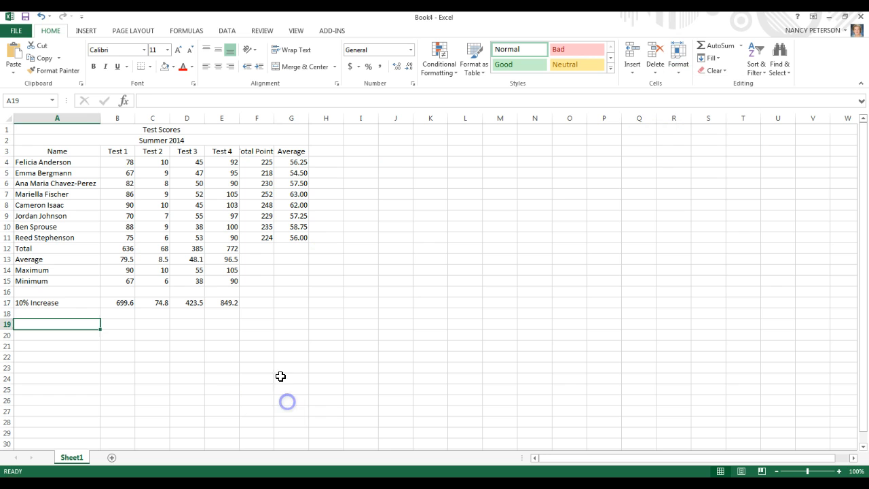
{"action": "left_click", "coordinate": [121, 173]}
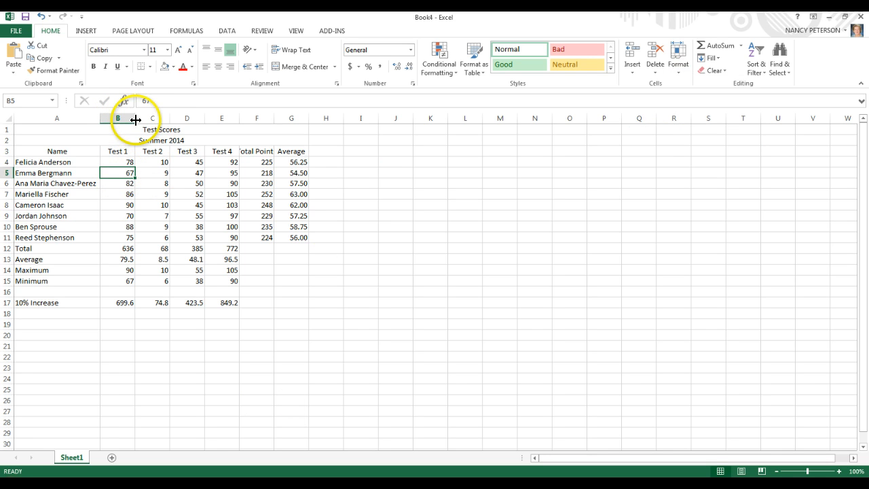
Try auto-fitting columns B through F to their contents and undo all of these width changes.
{"action": "left_click_drag", "start_coordinate": [136, 119], "coordinate": [204, 119]}
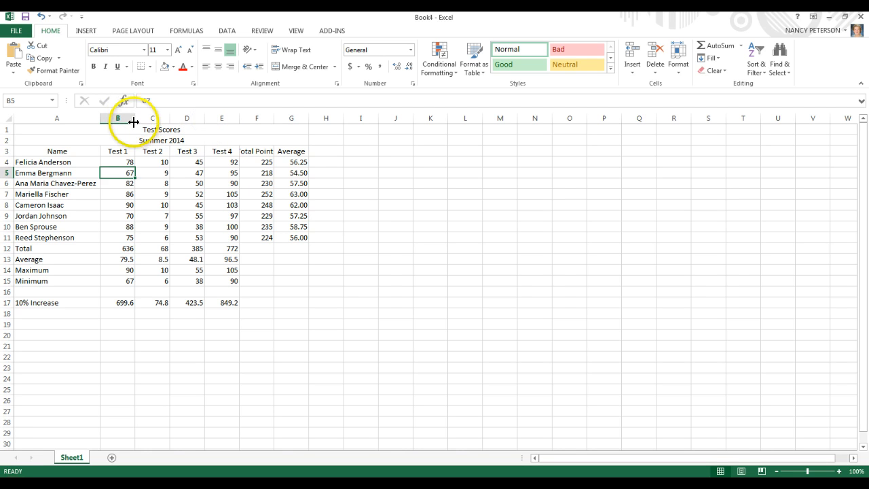
{"action": "double_click", "coordinate": [135, 120]}
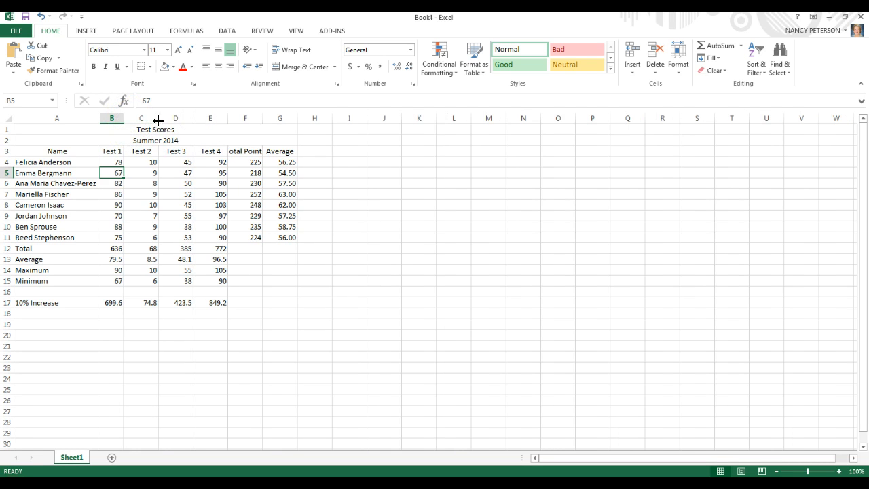
{"action": "double_click", "coordinate": [158, 120]}
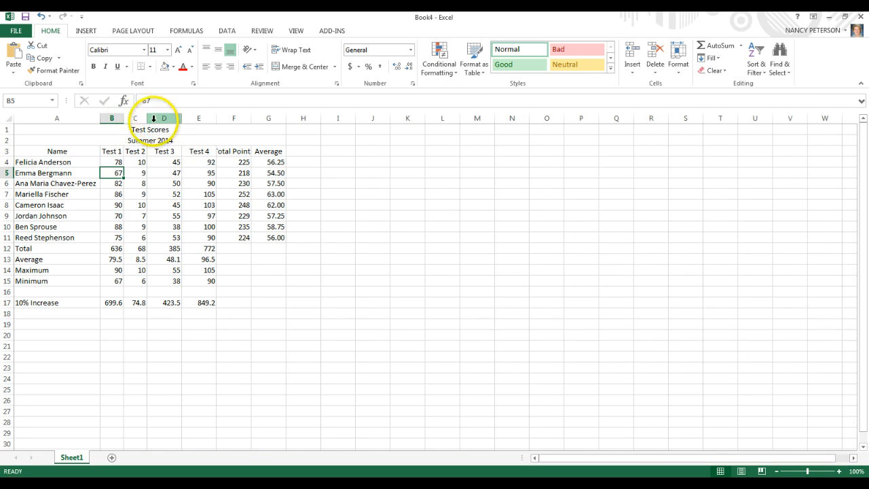
{"action": "double_click", "coordinate": [182, 121]}
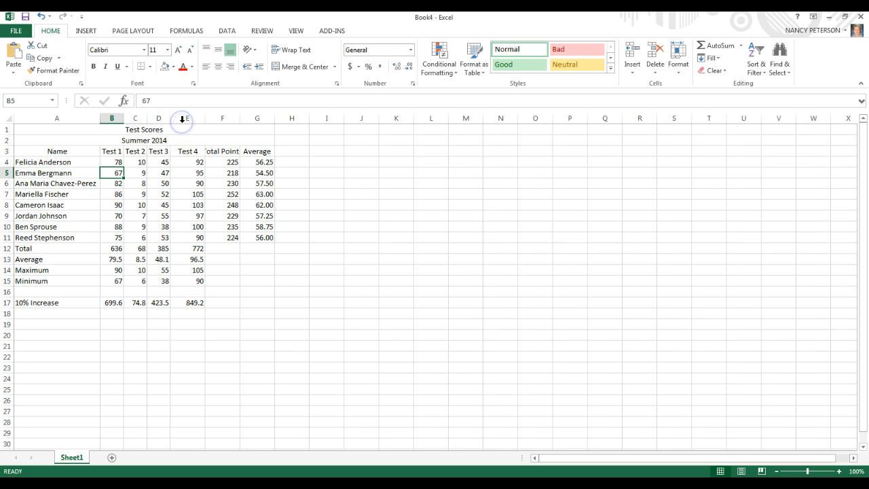
{"action": "double_click", "coordinate": [205, 121]}
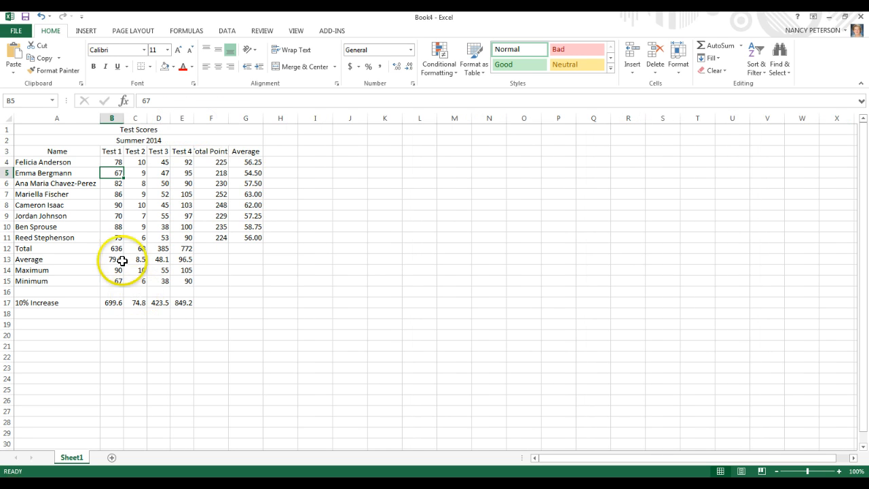
{"action": "left_click", "coordinate": [40, 16]}
{"action": "left_click", "coordinate": [39, 16]}
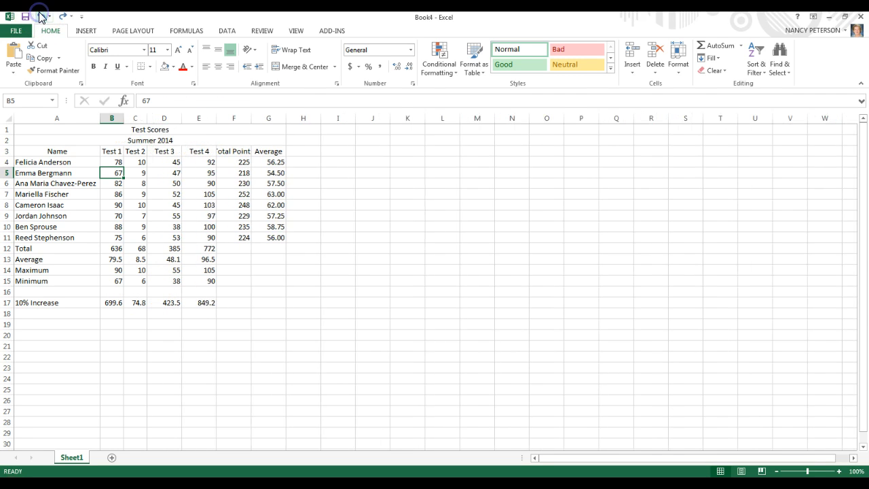
{"action": "left_click", "coordinate": [40, 16]}
{"action": "left_click", "coordinate": [40, 17]}
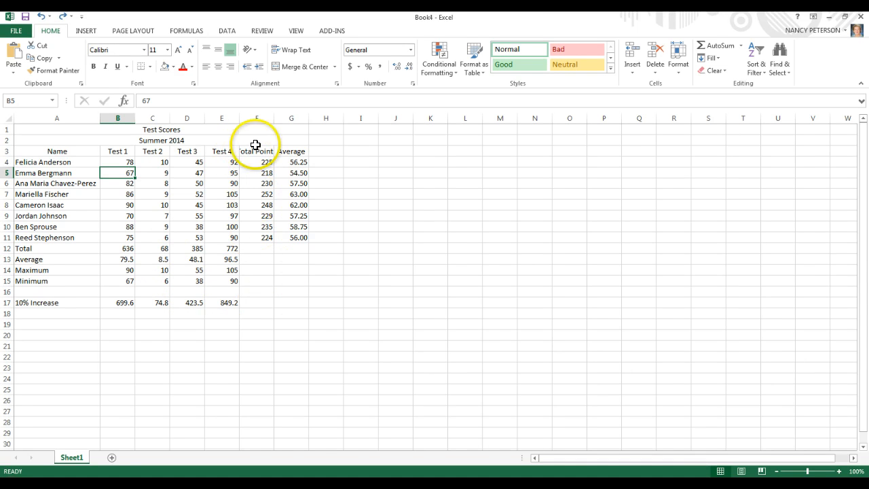
{"action": "double_click", "coordinate": [274, 118]}
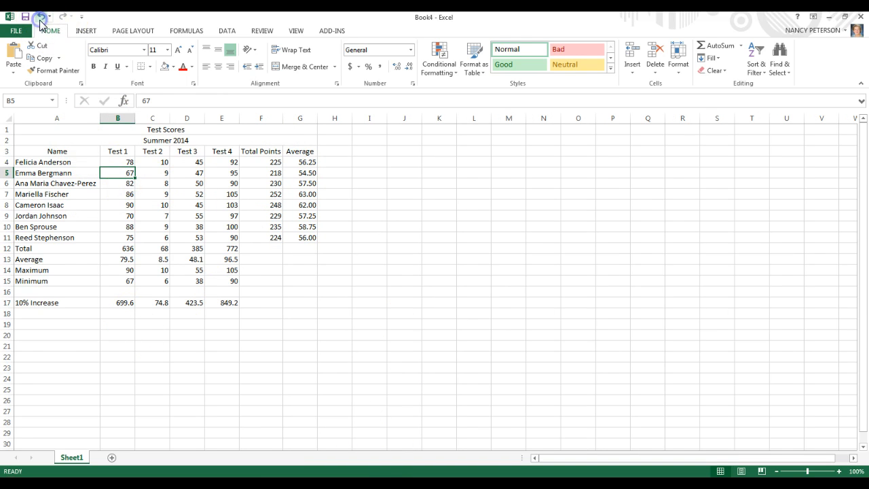
{"action": "left_click", "coordinate": [41, 19]}
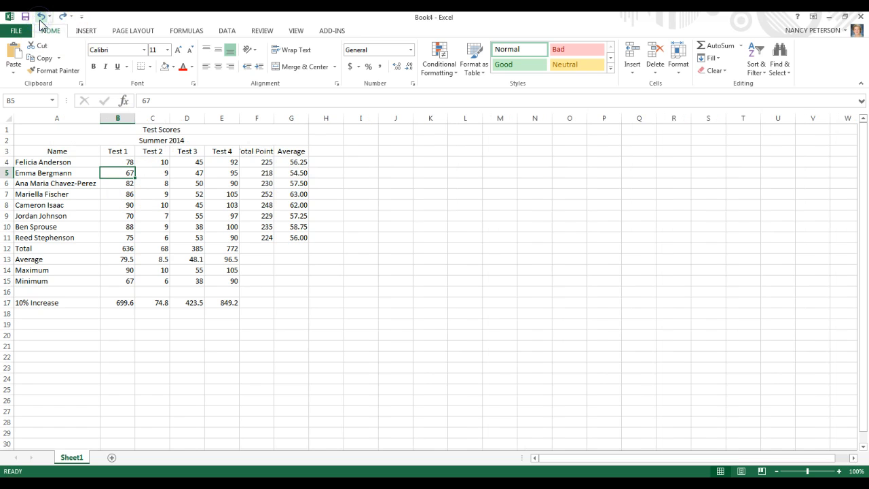
Wrap the Total Points heading in cell F3 onto two lines within its column.
{"action": "left_click", "coordinate": [255, 152]}
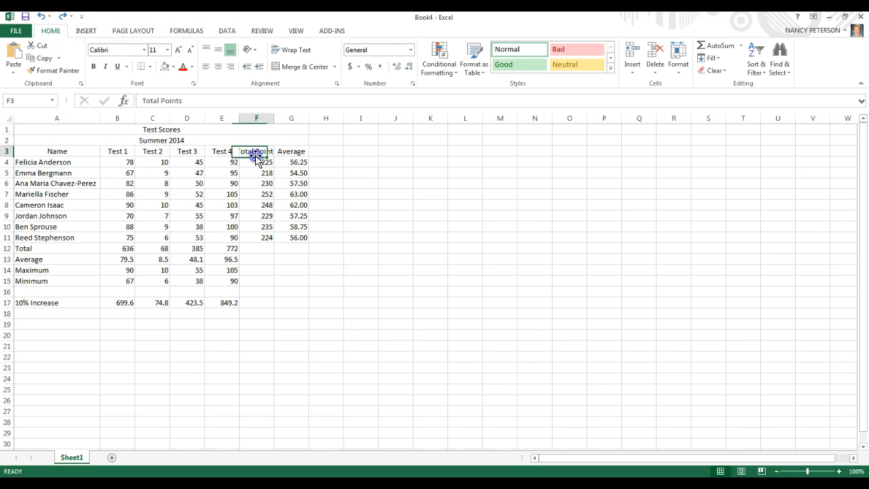
{"action": "left_click", "coordinate": [296, 52]}
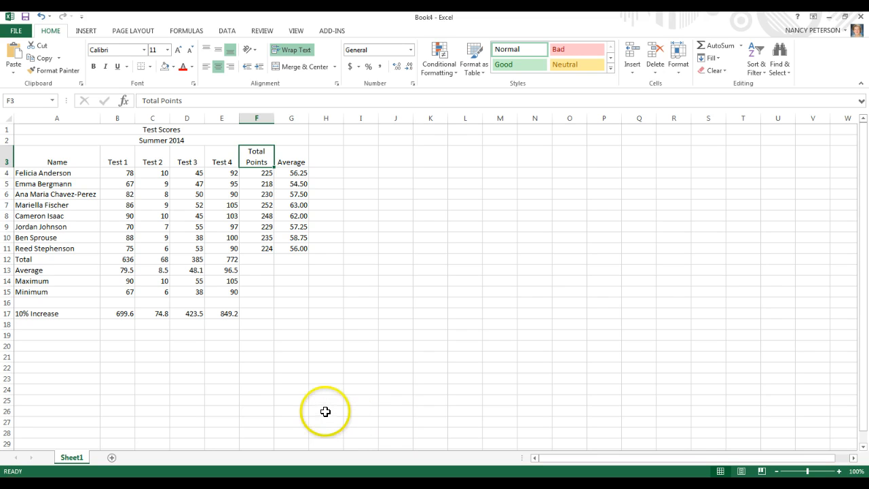
Format the two title rows, Test Scores and Summer 2014, in bold at font size 14.
{"action": "left_click", "coordinate": [24, 131]}
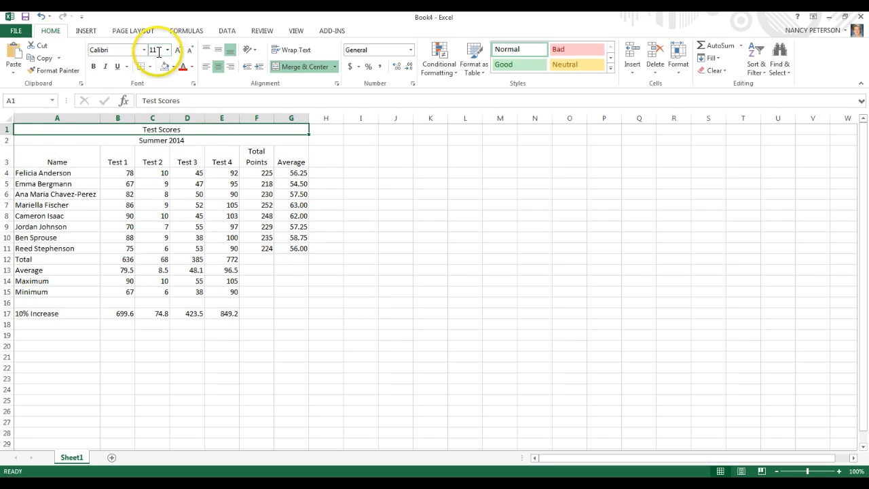
{"action": "left_click_drag", "start_coordinate": [31, 129], "coordinate": [35, 136]}
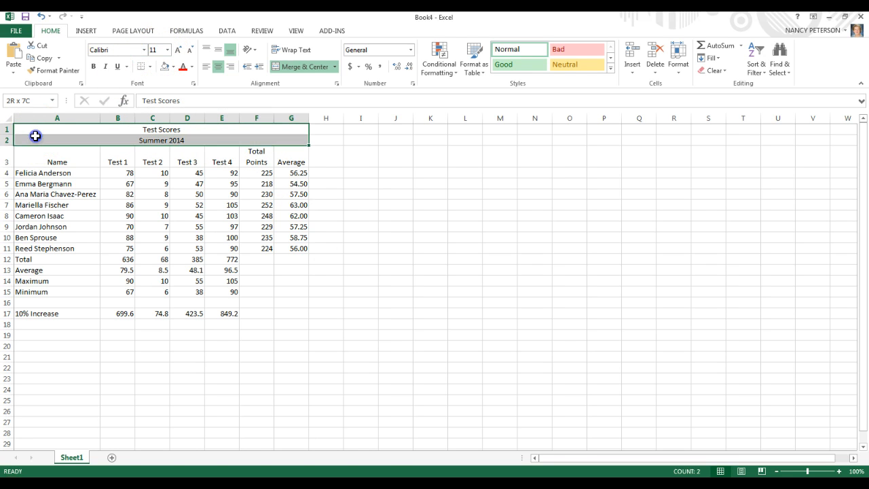
{"action": "left_click", "coordinate": [167, 50]}
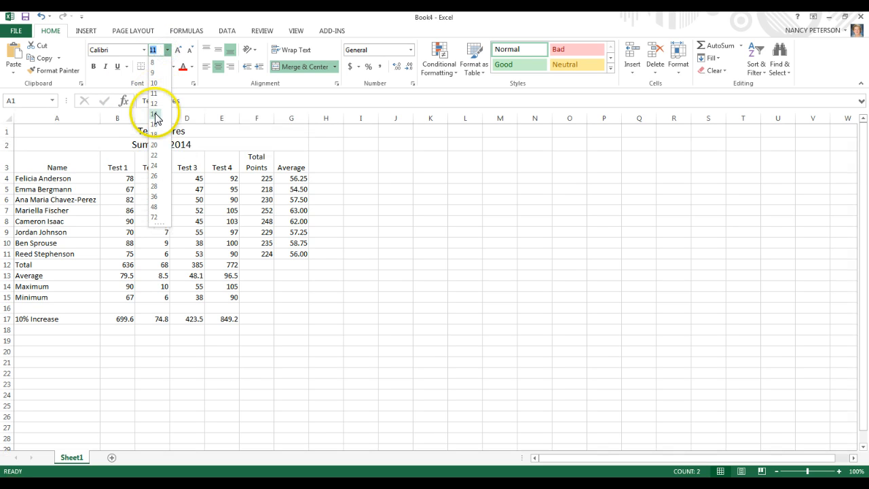
{"action": "left_click", "coordinate": [154, 115]}
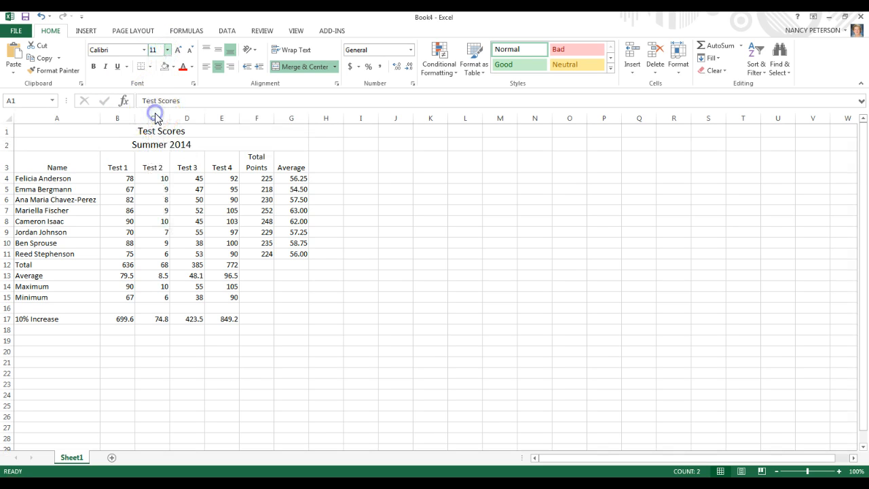
{"action": "left_click", "coordinate": [93, 66]}
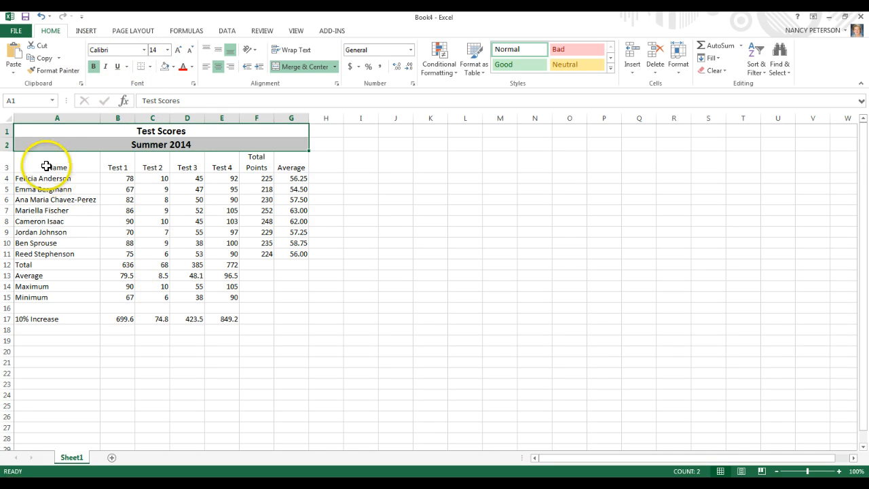
Format the column headings in A3:G3 in bold at font size 12.
{"action": "left_click_drag", "start_coordinate": [55, 167], "coordinate": [285, 169]}
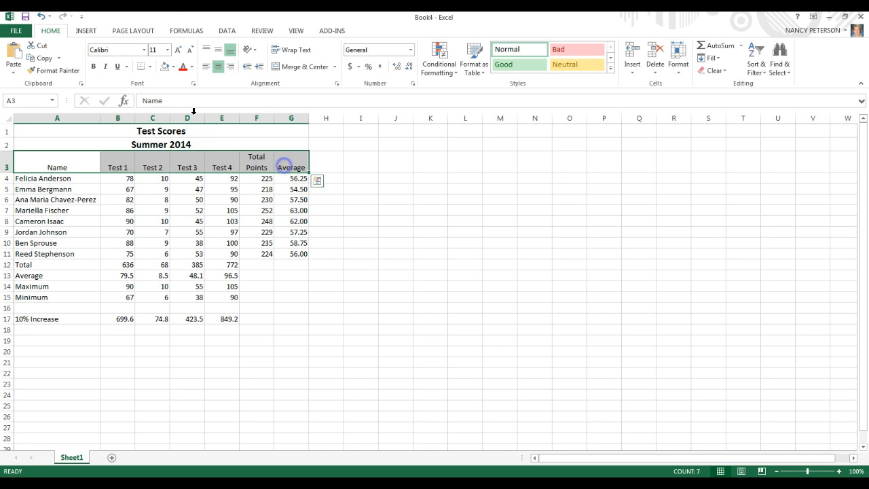
{"action": "left_click", "coordinate": [167, 49]}
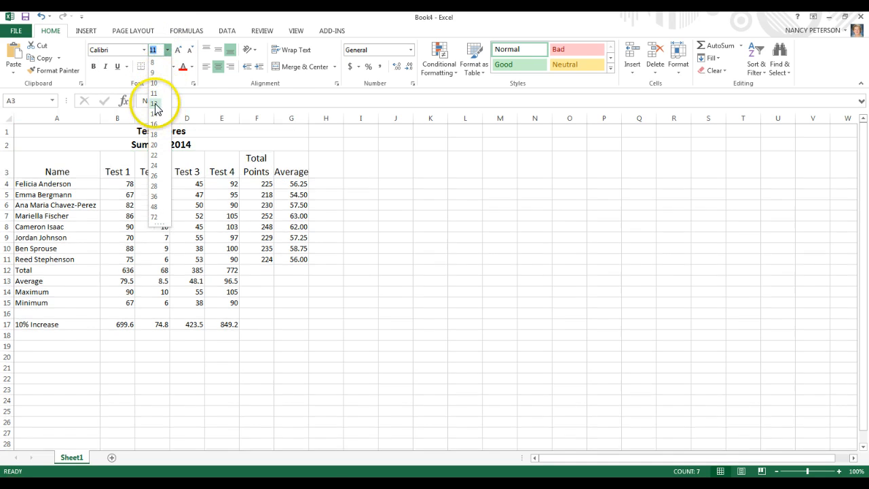
{"action": "left_click", "coordinate": [155, 103]}
{"action": "left_click", "coordinate": [94, 68]}
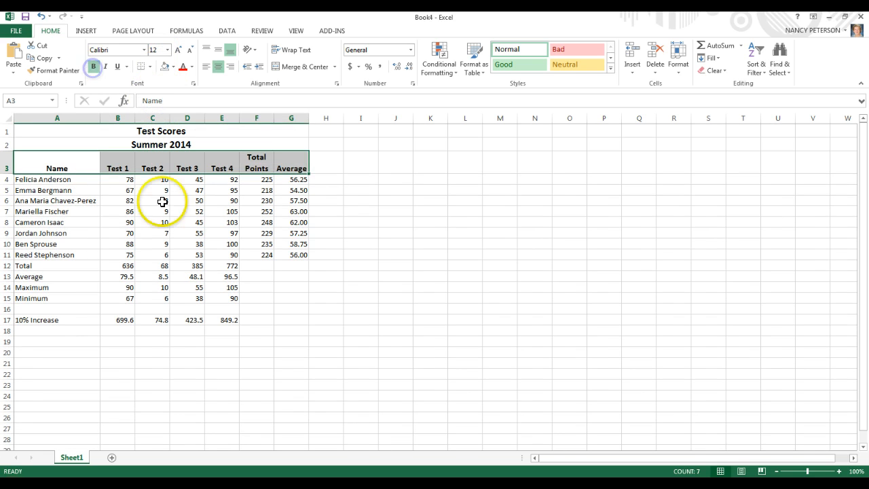
{"action": "left_click", "coordinate": [206, 410]}
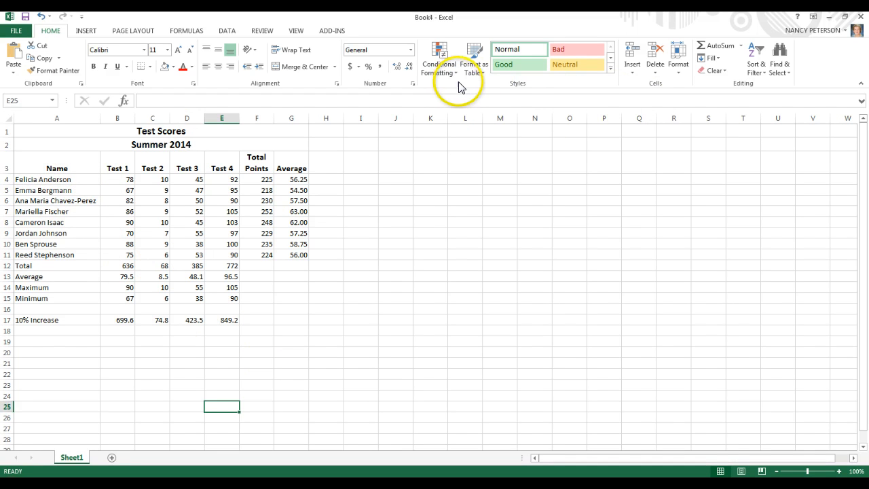
Review the available cell styles for the whole table, A1:G17, without applying one.
{"action": "left_click", "coordinate": [609, 71]}
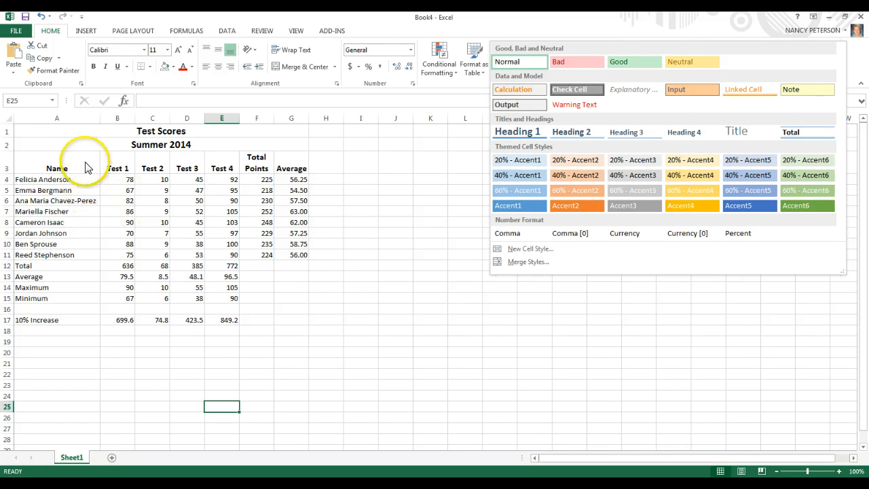
{"action": "left_click", "coordinate": [30, 128]}
{"action": "left_click_drag", "start_coordinate": [30, 127], "coordinate": [267, 318]}
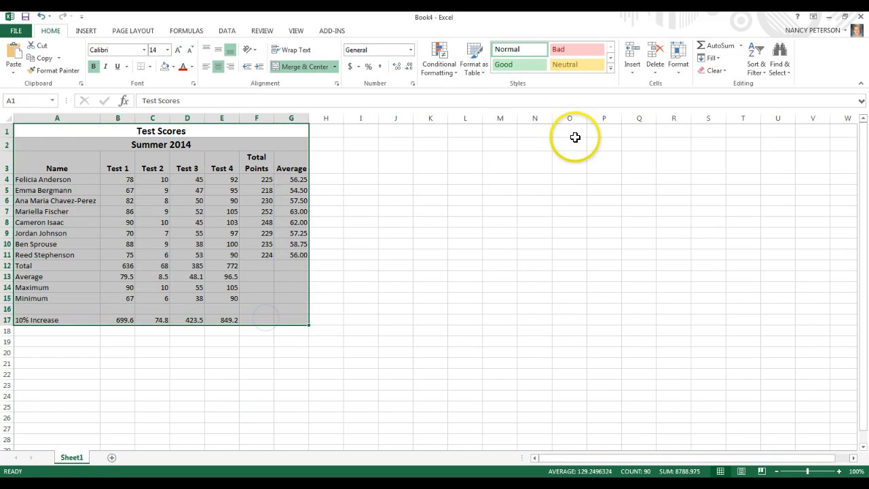
{"action": "left_click", "coordinate": [610, 68]}
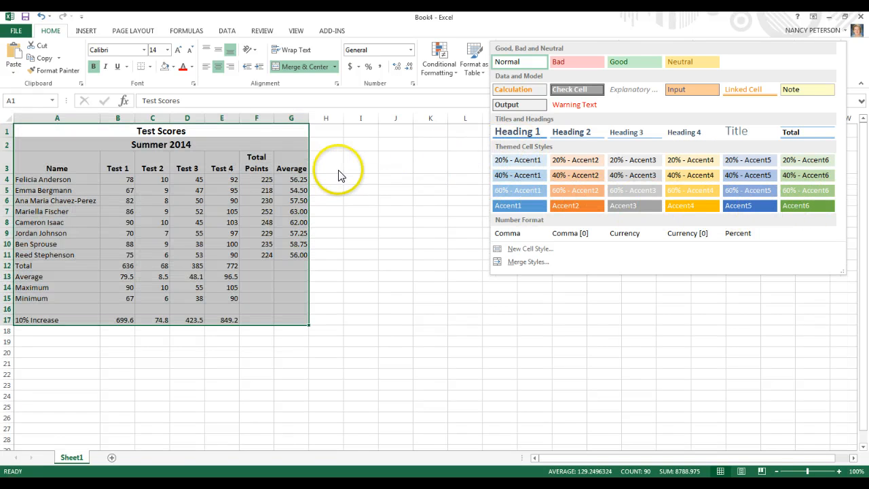
{"action": "left_click", "coordinate": [340, 210]}
{"action": "left_click", "coordinate": [347, 221]}
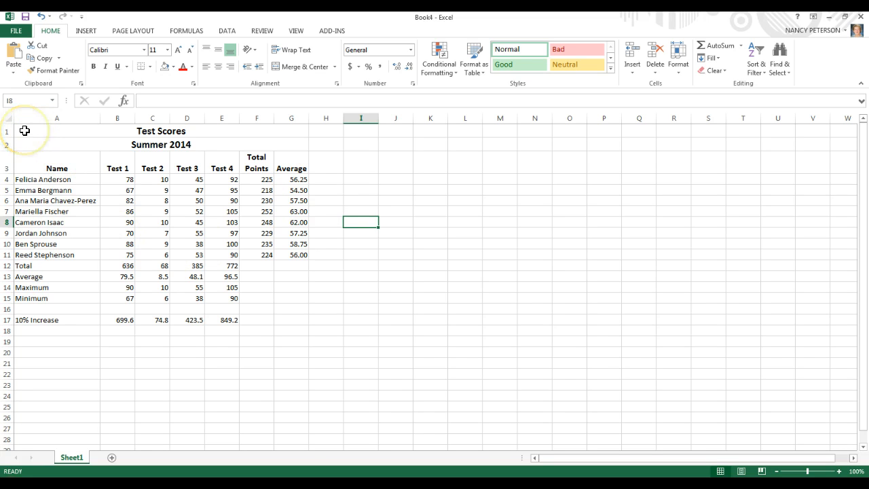
Fill the title and heading rows 1 to 3 of the table with standard yellow.
{"action": "left_click_drag", "start_coordinate": [25, 131], "coordinate": [44, 152]}
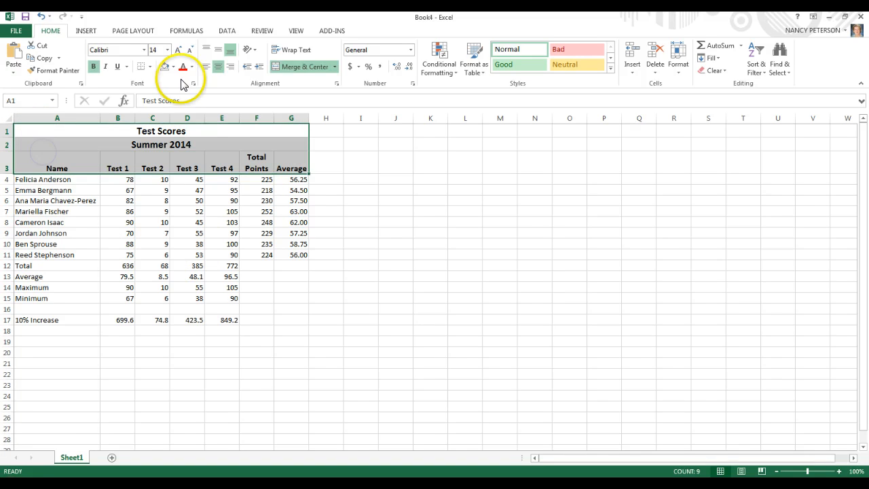
{"action": "left_click", "coordinate": [173, 66]}
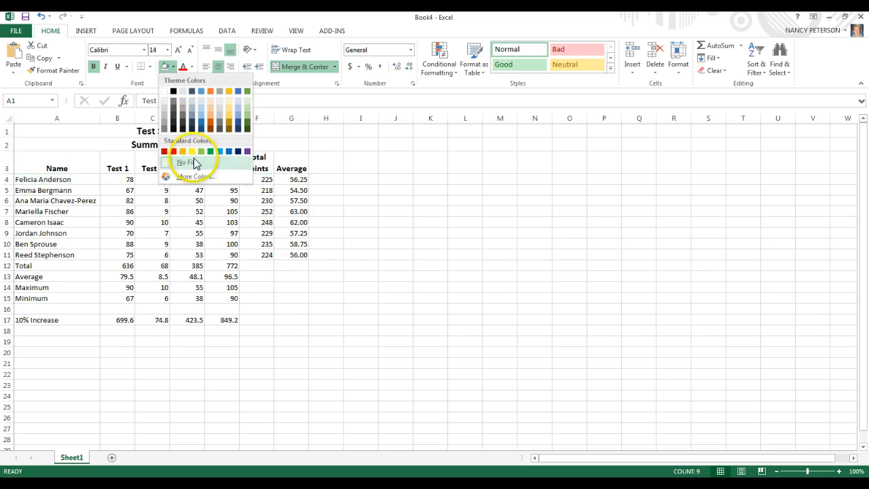
{"action": "left_click", "coordinate": [191, 151]}
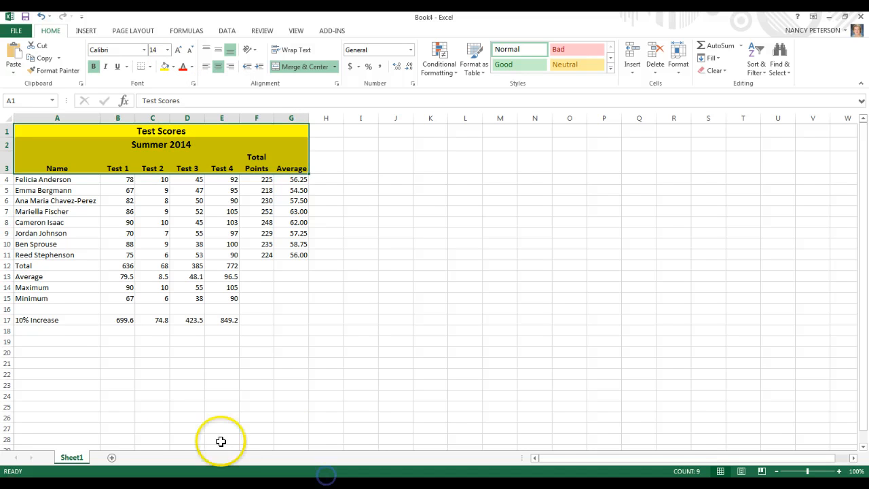
{"action": "left_click", "coordinate": [39, 277]}
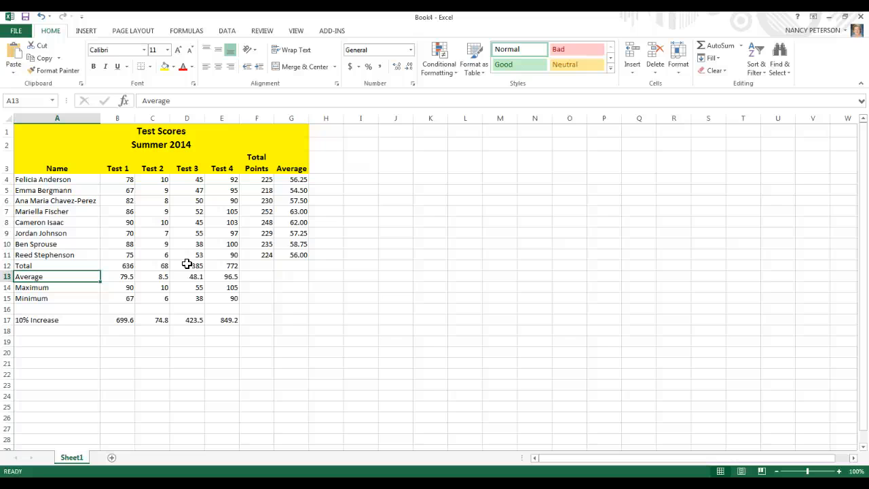
{"action": "left_click", "coordinate": [35, 265]}
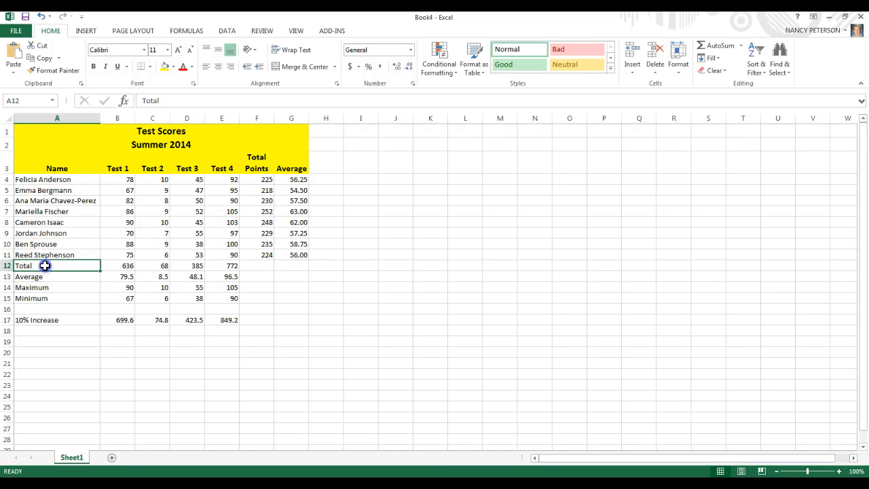
Shade the student rows 4–5 and 8–9 across columns A to G with a light blue fill.
{"action": "left_click", "coordinate": [39, 179]}
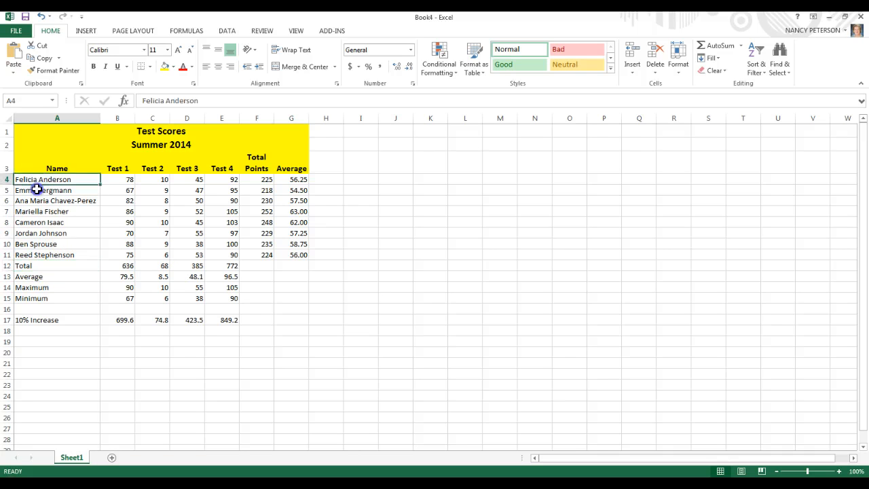
{"action": "left_click_drag", "start_coordinate": [36, 190], "coordinate": [290, 190]}
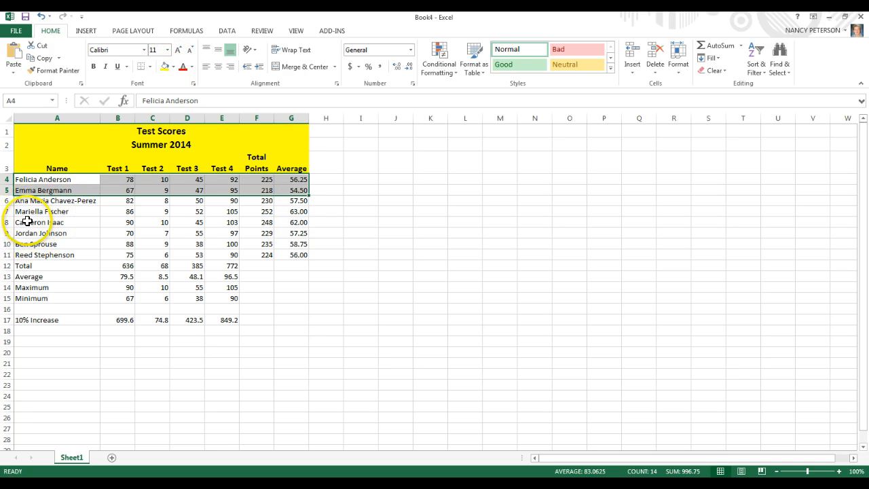
{"action": "left_click_drag", "start_coordinate": [28, 224], "coordinate": [79, 231]}
{"action": "left_click_drag", "start_coordinate": [146, 231], "coordinate": [284, 231]}
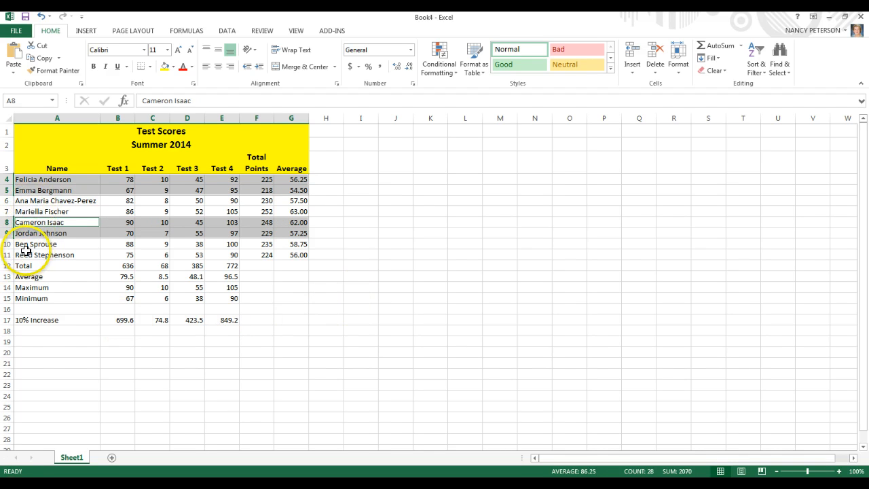
{"action": "left_click", "coordinate": [173, 67]}
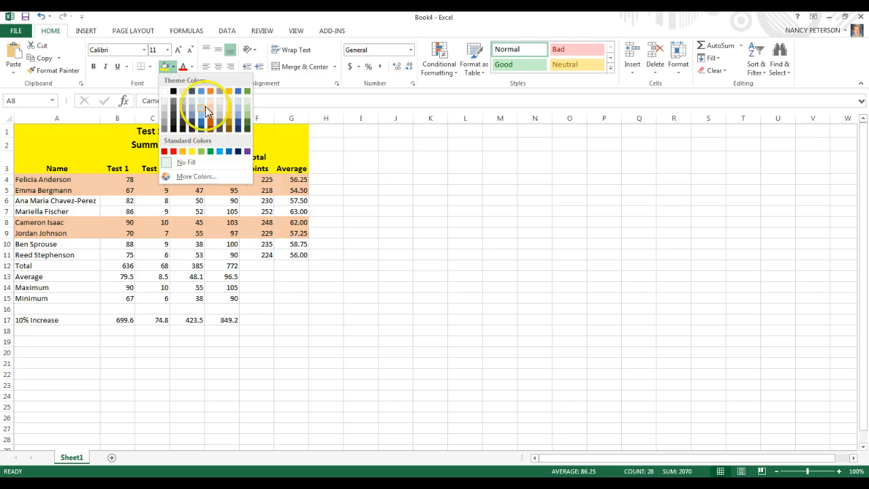
{"action": "left_click", "coordinate": [200, 105]}
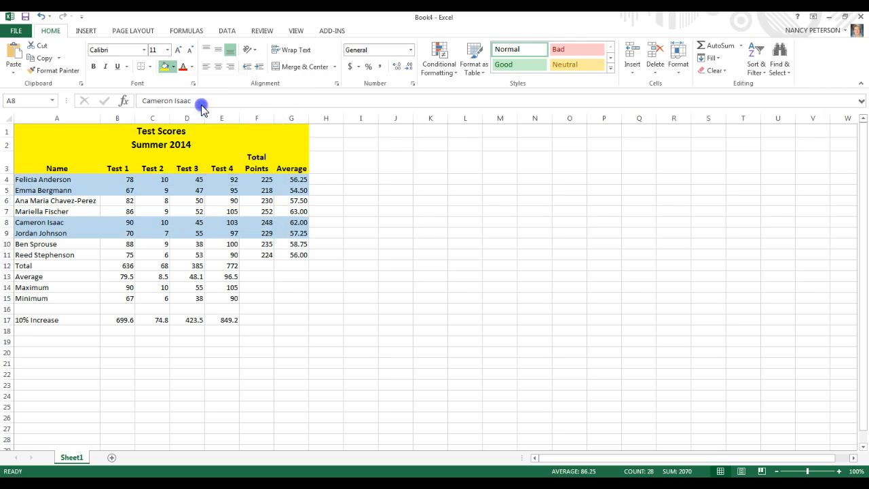
{"action": "left_click_drag", "start_coordinate": [194, 309], "coordinate": [213, 309]}
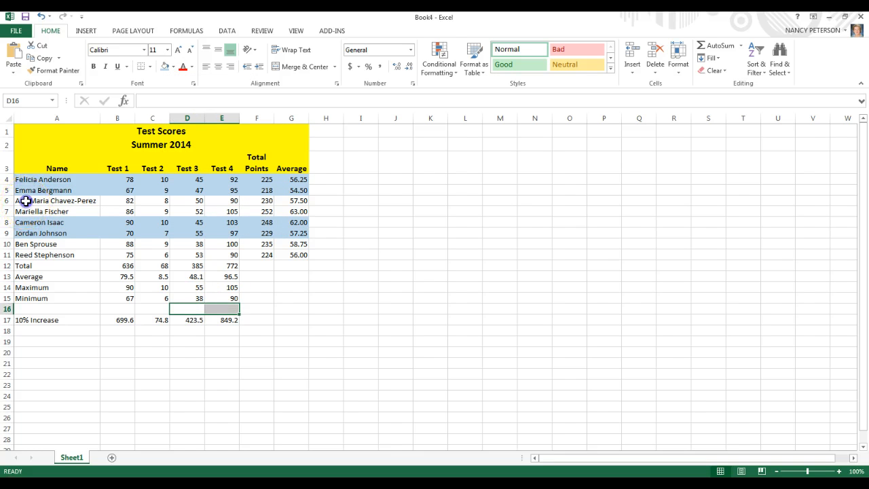
Shade the student rows 6–7 and 10–11 across columns A to G with a light green fill.
{"action": "left_click_drag", "start_coordinate": [27, 200], "coordinate": [274, 212]}
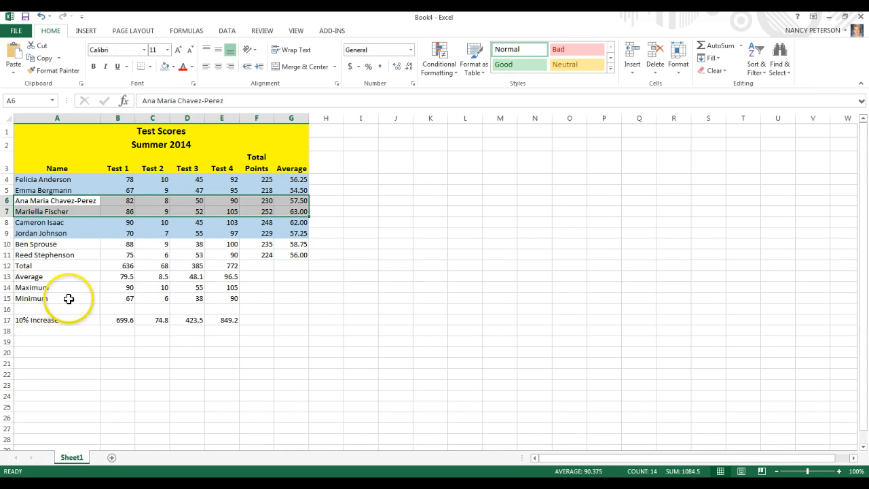
{"action": "left_click_drag", "start_coordinate": [25, 244], "coordinate": [291, 249]}
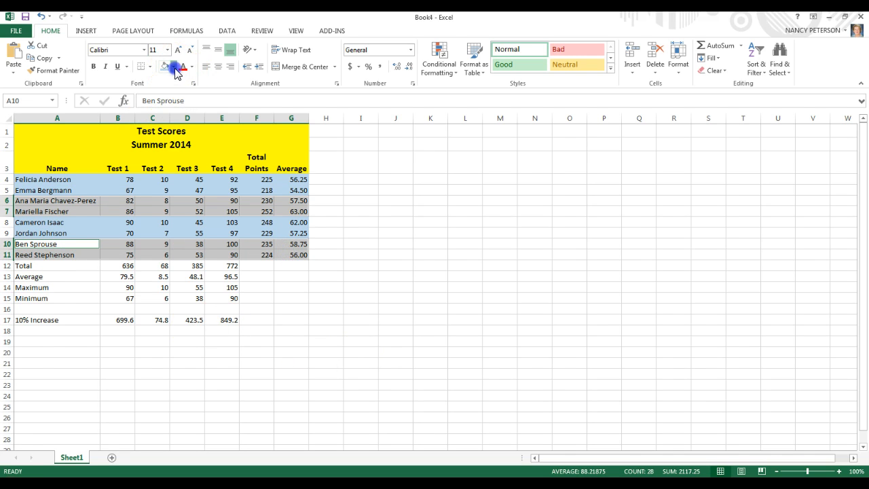
{"action": "left_click", "coordinate": [173, 68]}
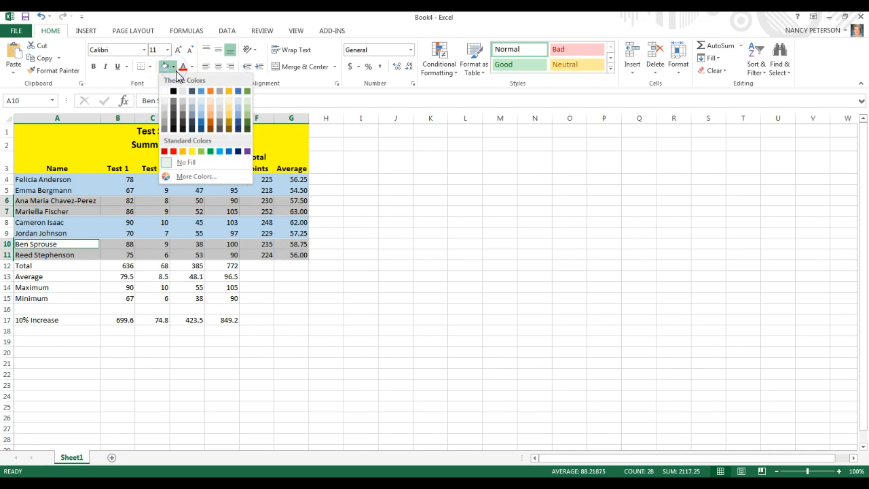
{"action": "left_click", "coordinate": [247, 109]}
{"action": "left_click", "coordinate": [356, 285]}
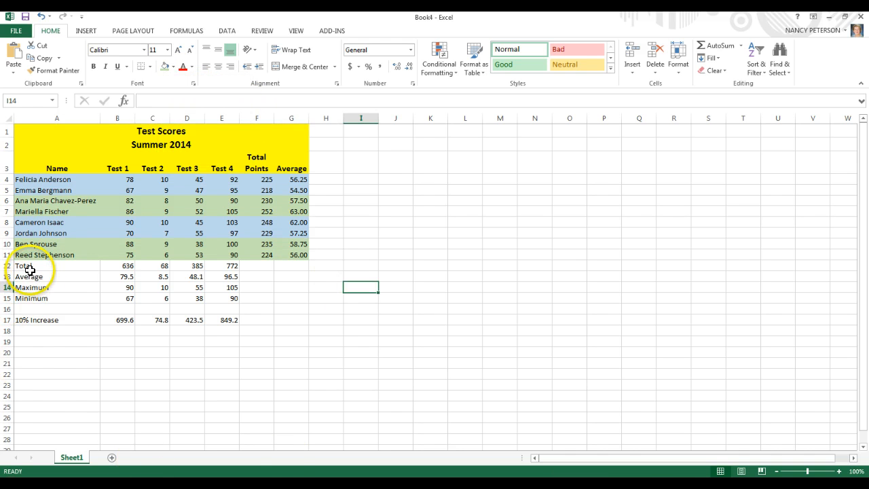
Fill the summary rows 12 to 17 across columns A to G with standard yellow.
{"action": "left_click_drag", "start_coordinate": [30, 266], "coordinate": [291, 319]}
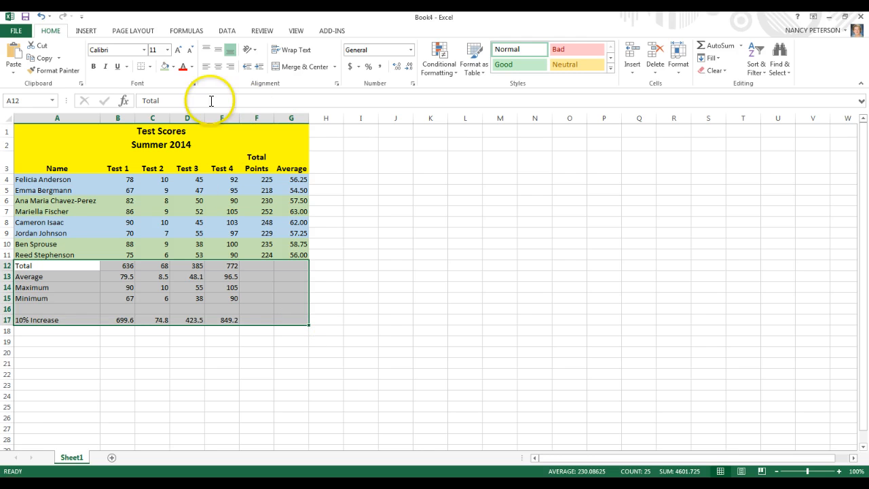
{"action": "left_click", "coordinate": [174, 67]}
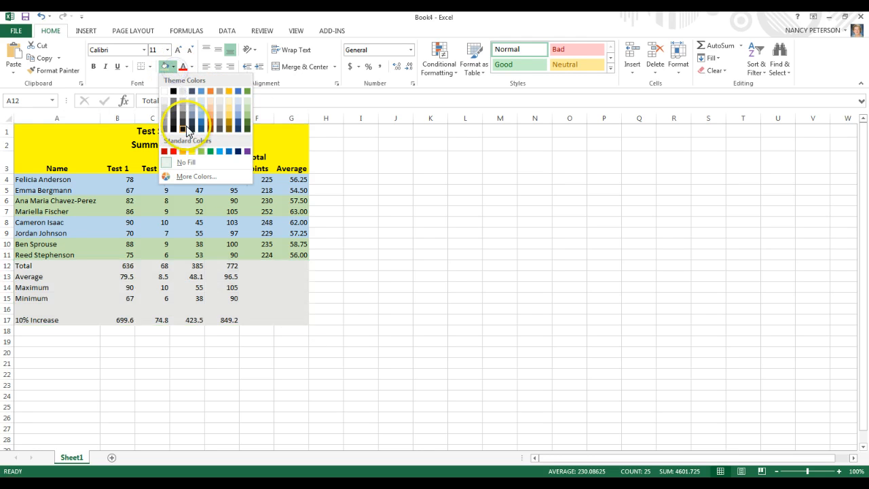
{"action": "left_click", "coordinate": [191, 152]}
{"action": "left_click_drag", "start_coordinate": [395, 331], "coordinate": [395, 340]}
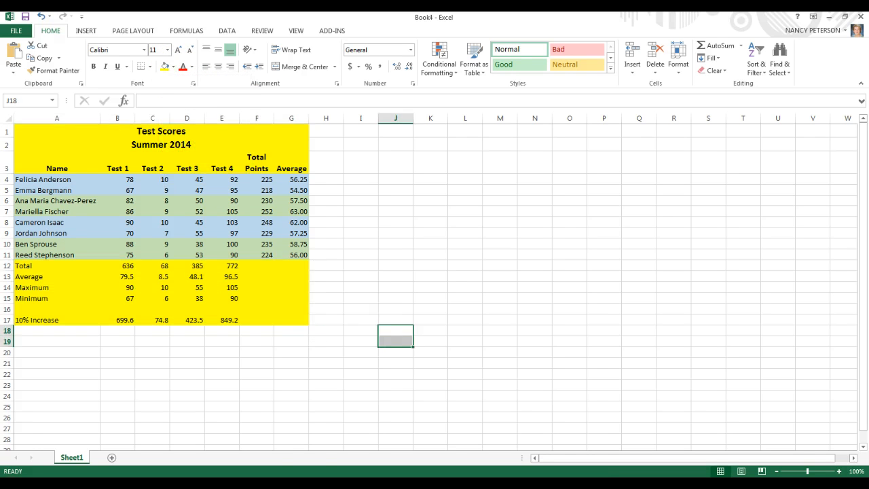
{"action": "left_click", "coordinate": [284, 413]}
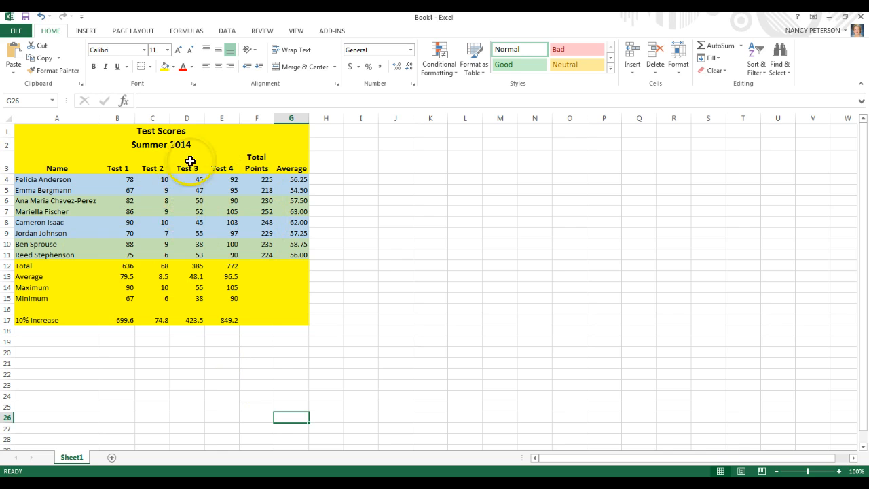
Enlarge the worksheet to 140% to inspect the row coloring, and return the view to 100%.
{"action": "left_click", "coordinate": [839, 472]}
{"action": "left_click", "coordinate": [839, 471]}
{"action": "left_click", "coordinate": [839, 471]}
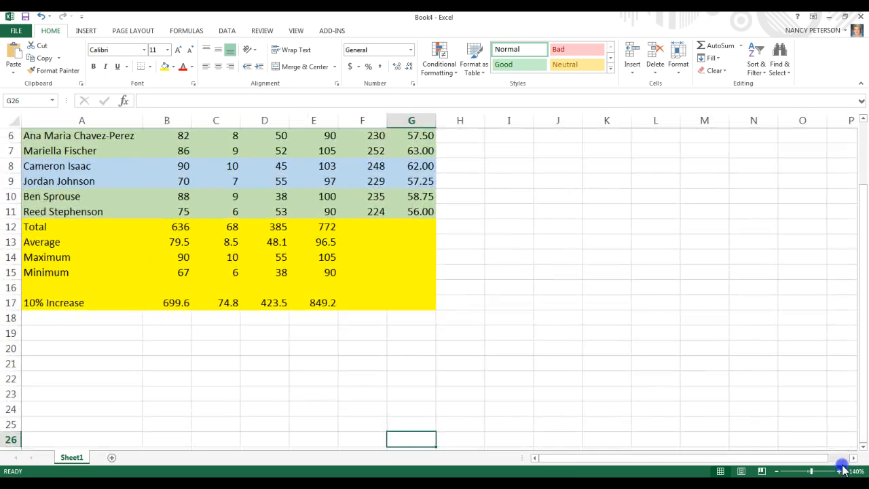
{"action": "left_click", "coordinate": [839, 471]}
{"action": "scroll", "coordinate": [709, 391], "scroll_direction": "up", "scroll_amount": 2}
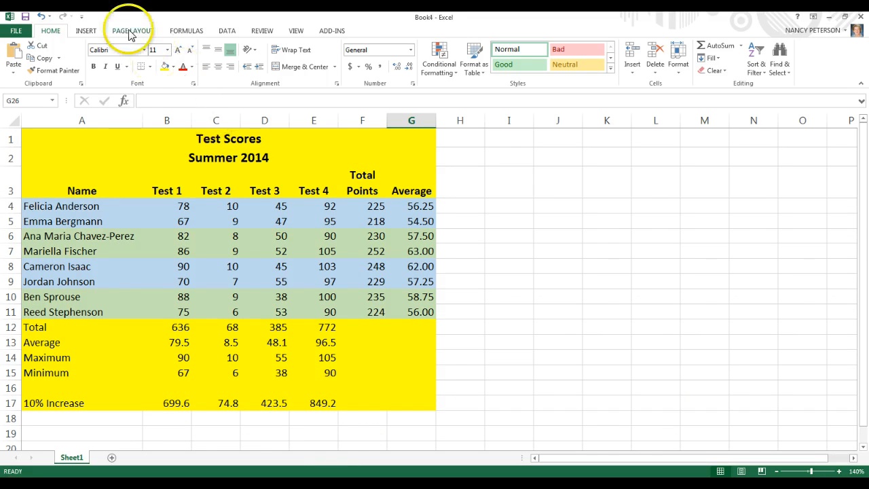
{"action": "left_click", "coordinate": [41, 16]}
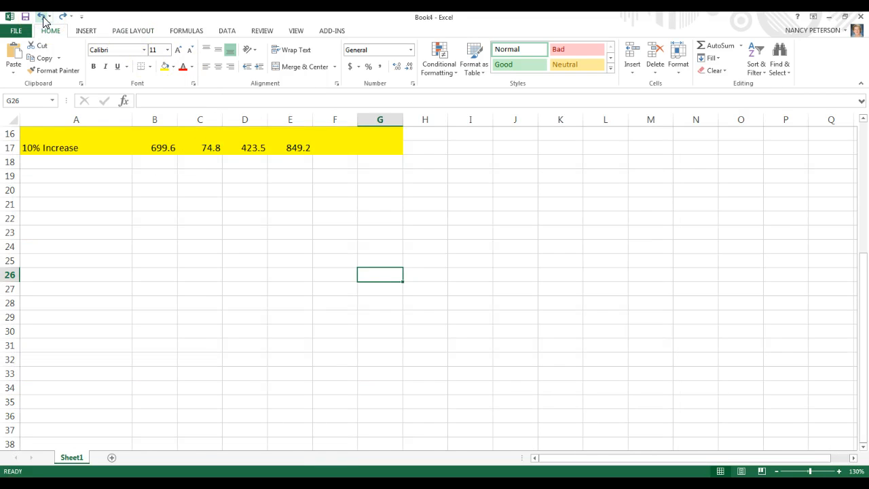
{"action": "left_click", "coordinate": [43, 21]}
{"action": "scroll", "coordinate": [180, 150], "scroll_direction": "up", "scroll_amount": 5}
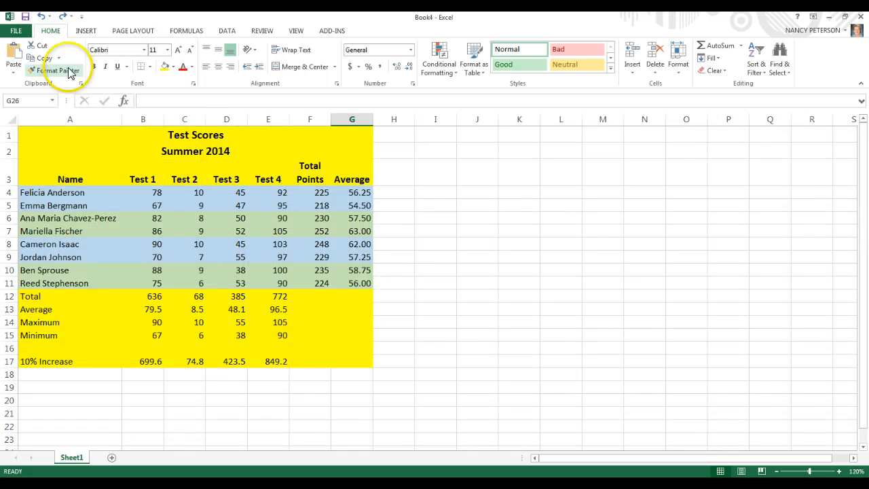
{"action": "left_click", "coordinate": [41, 16]}
{"action": "left_click", "coordinate": [41, 16]}
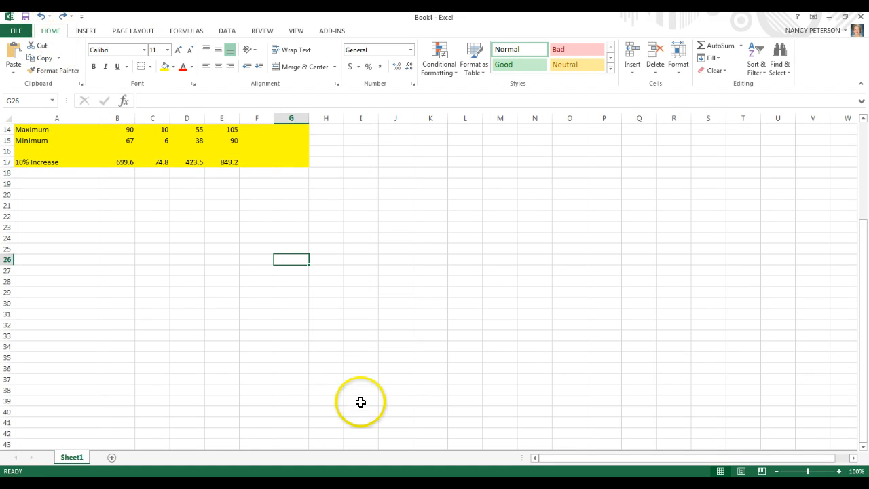
{"action": "scroll", "coordinate": [374, 390], "scroll_direction": "up", "scroll_amount": 4}
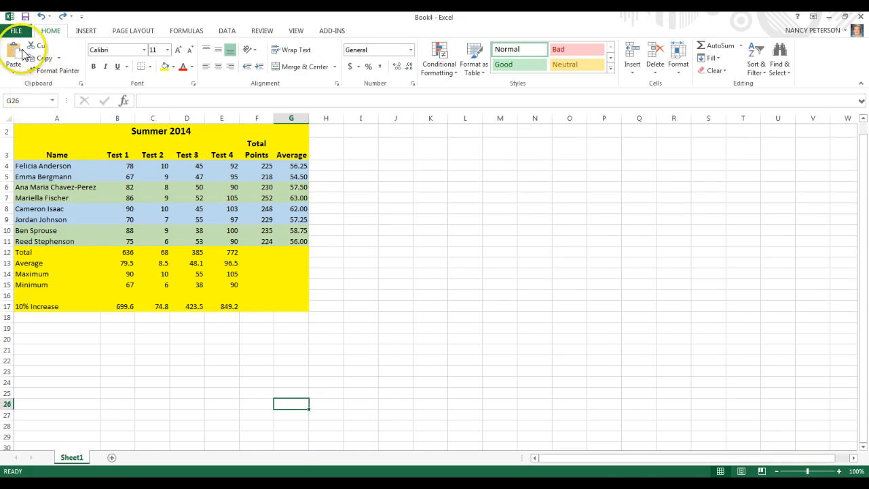
Undo all the yellow, green and light blue fills in the table, keeping the column headings in row 3 bold.
{"action": "left_click", "coordinate": [42, 19]}
{"action": "left_click", "coordinate": [42, 18]}
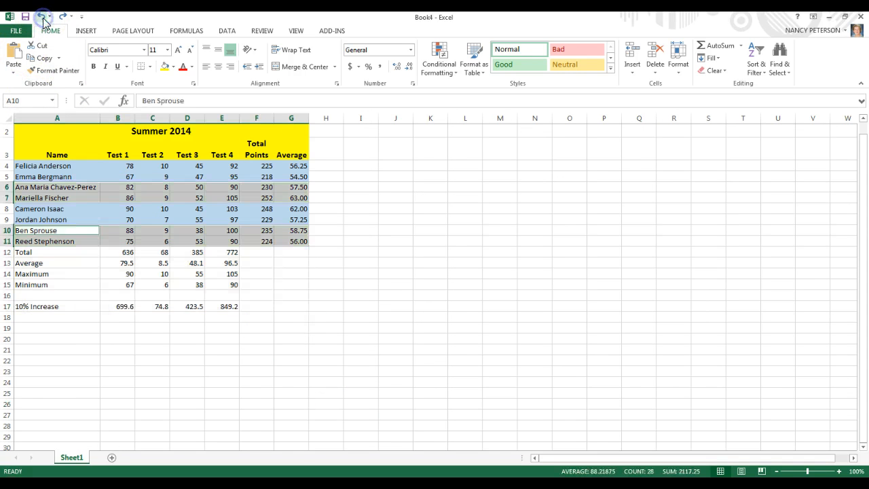
{"action": "left_click", "coordinate": [42, 19]}
{"action": "left_click", "coordinate": [42, 19]}
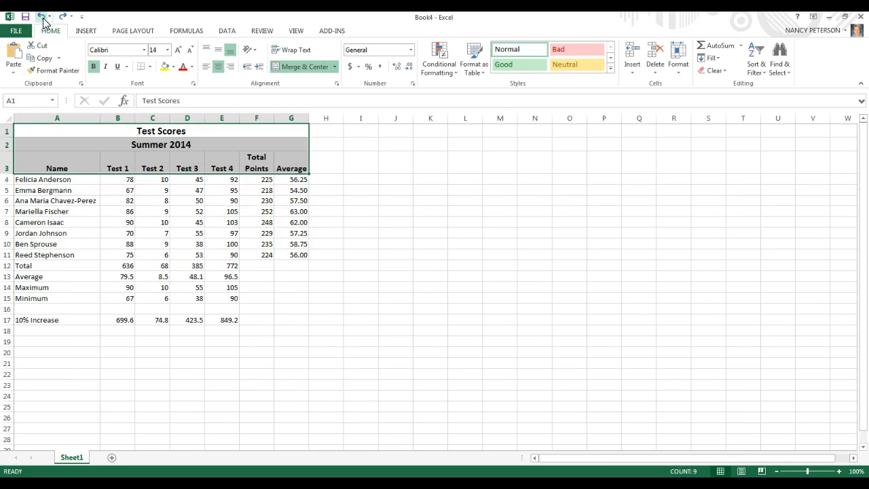
{"action": "left_click", "coordinate": [42, 18]}
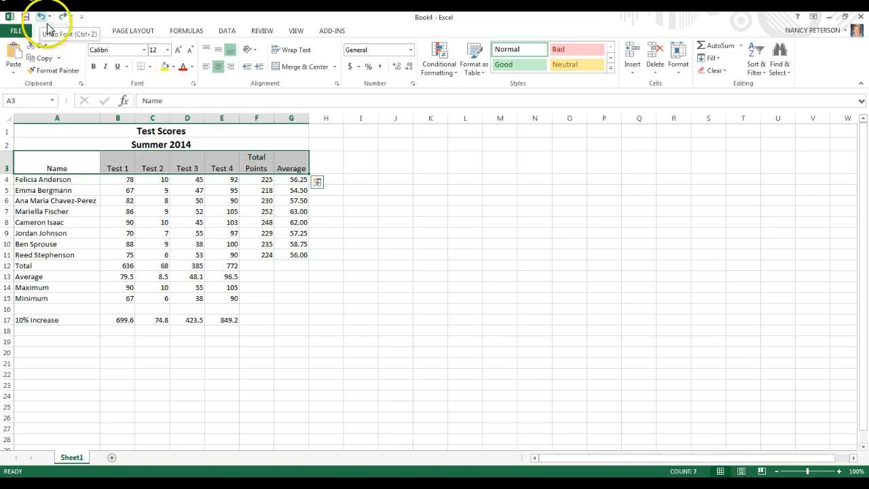
{"action": "left_click", "coordinate": [43, 19]}
{"action": "left_click", "coordinate": [489, 352]}
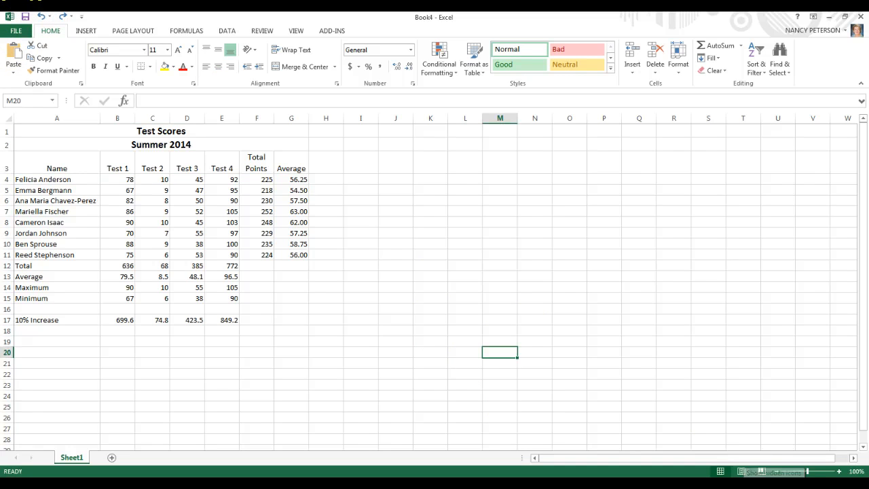
{"action": "left_click", "coordinate": [63, 17]}
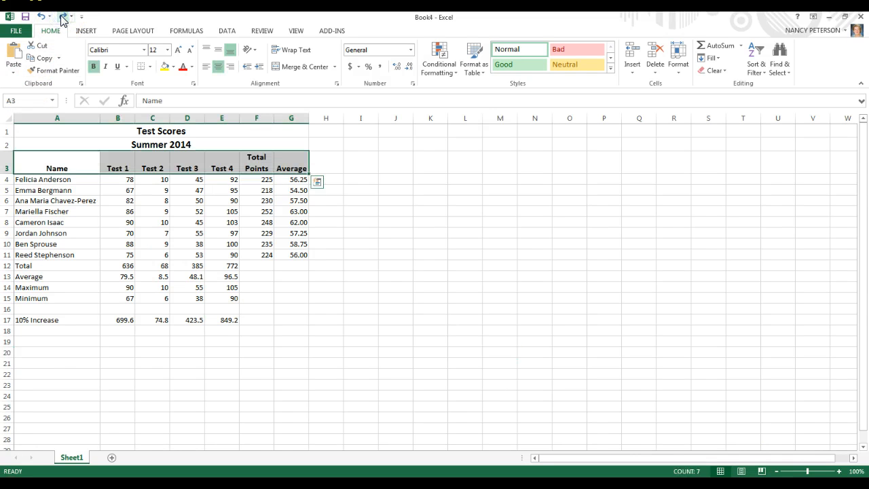
{"action": "left_click", "coordinate": [296, 397]}
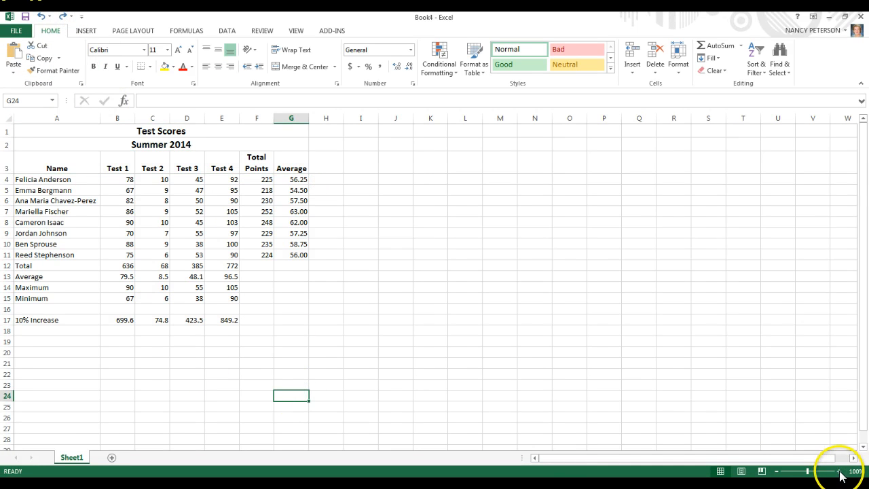
Fill the two title rows, Test Scores and Summer 2014, with yellow.
{"action": "left_click", "coordinate": [839, 471]}
{"action": "left_click", "coordinate": [840, 472]}
{"action": "left_click", "coordinate": [839, 472]}
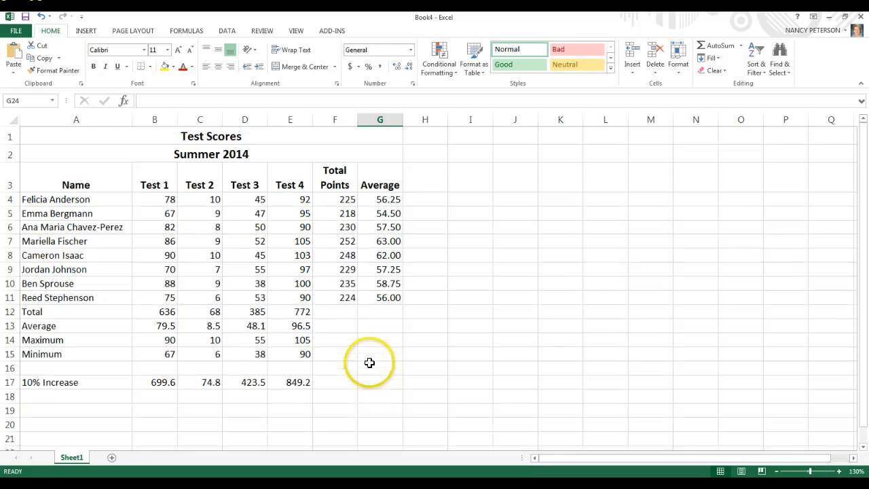
{"action": "left_click", "coordinate": [52, 131]}
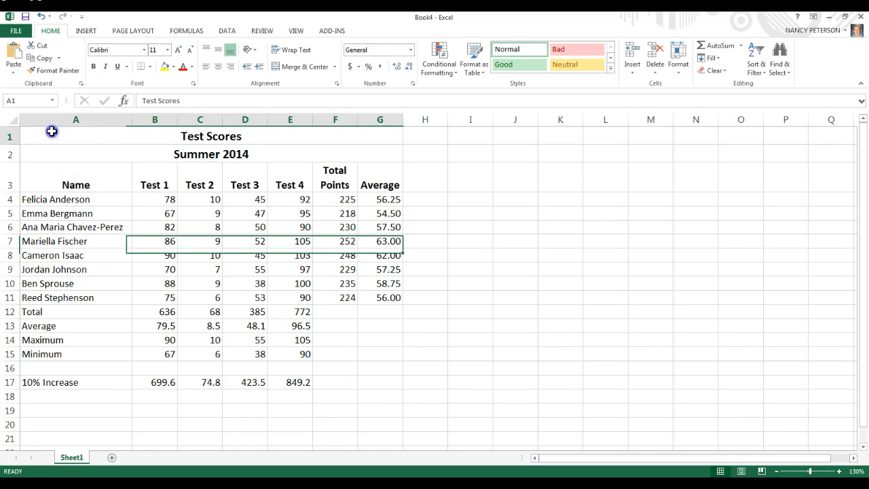
{"action": "left_click_drag", "start_coordinate": [52, 131], "coordinate": [239, 154]}
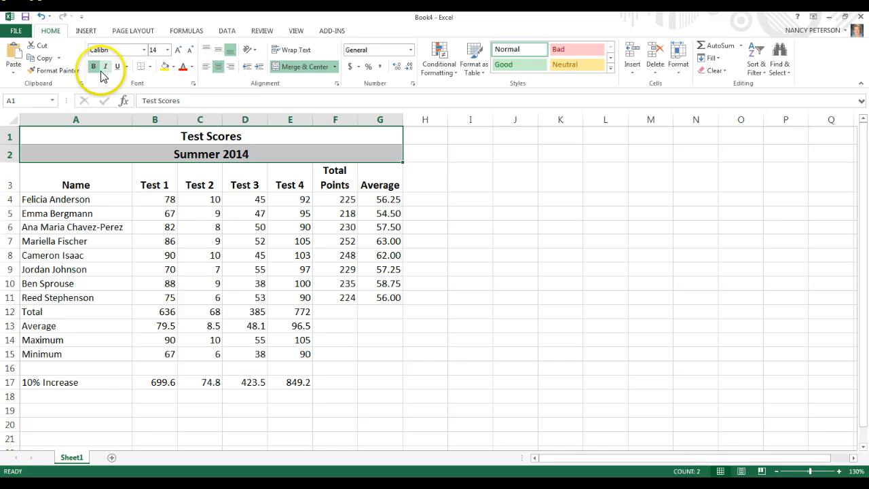
{"action": "left_click", "coordinate": [165, 68]}
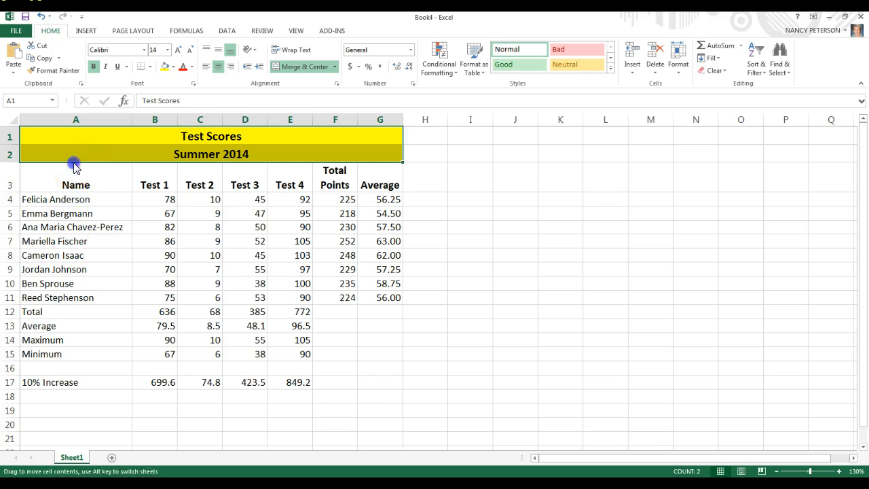
Shade the Test 1 and Test 3 columns, B3:B17 and D3:D17, with a light blue fill.
{"action": "left_click_drag", "start_coordinate": [160, 171], "coordinate": [170, 382]}
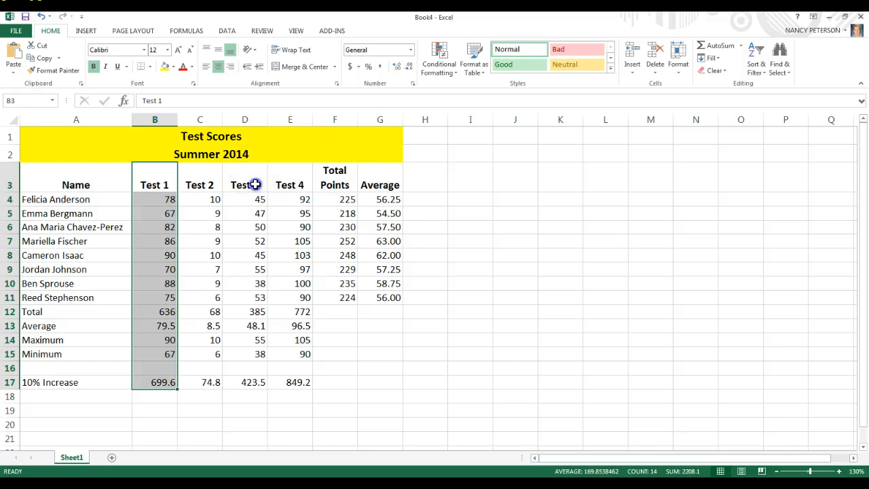
{"action": "left_click", "coordinate": [251, 185], "text": "shift"}
{"action": "left_click", "coordinate": [148, 176]}
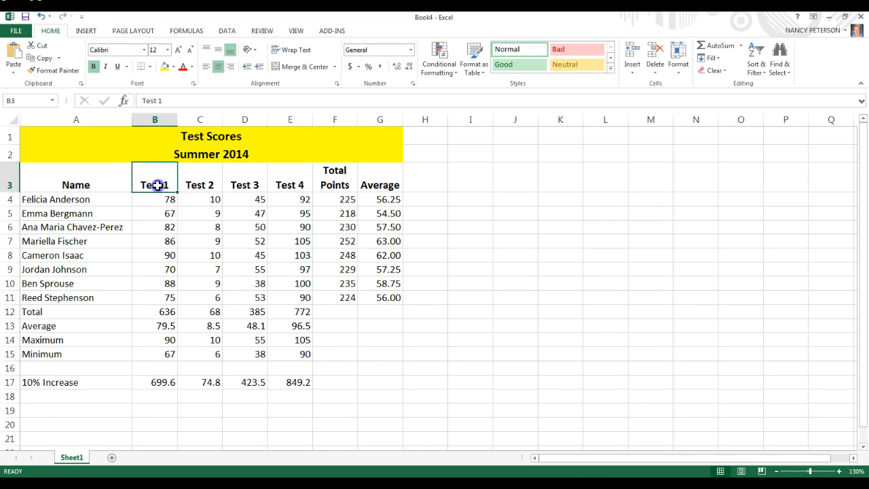
{"action": "left_click_drag", "start_coordinate": [157, 185], "coordinate": [168, 382]}
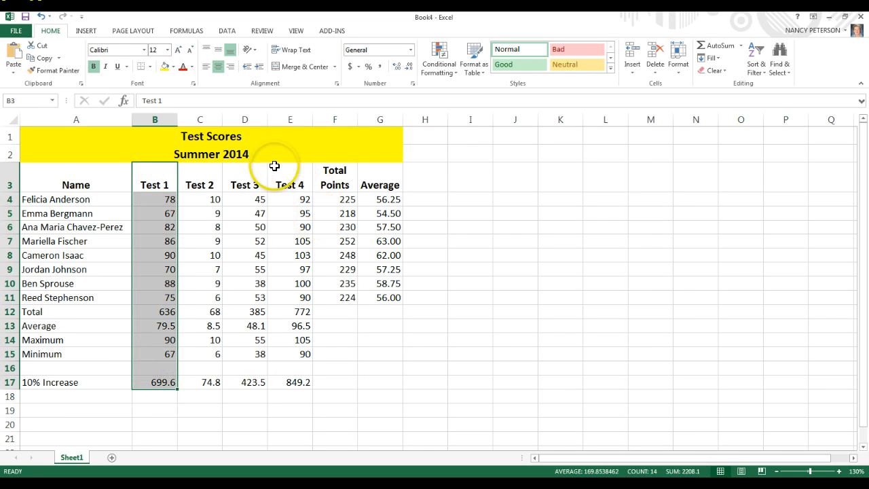
{"action": "left_click_drag", "start_coordinate": [257, 173], "coordinate": [256, 379], "text": "ctrl"}
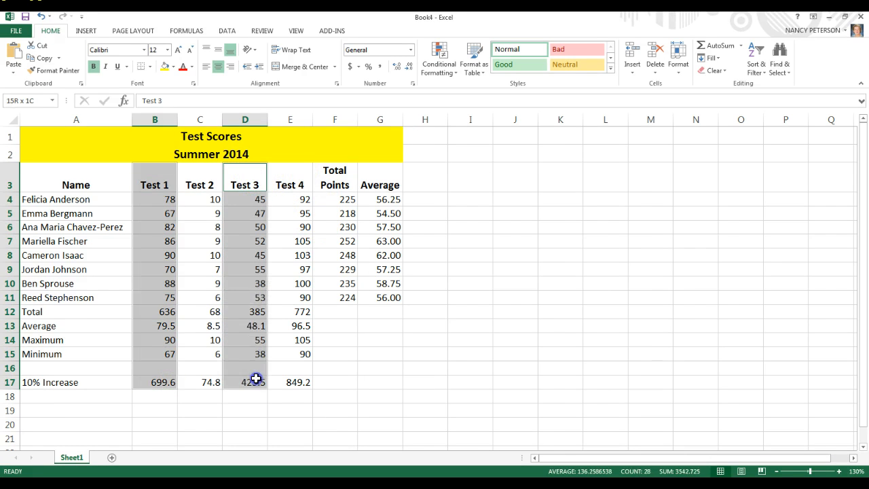
{"action": "left_click", "coordinate": [172, 67]}
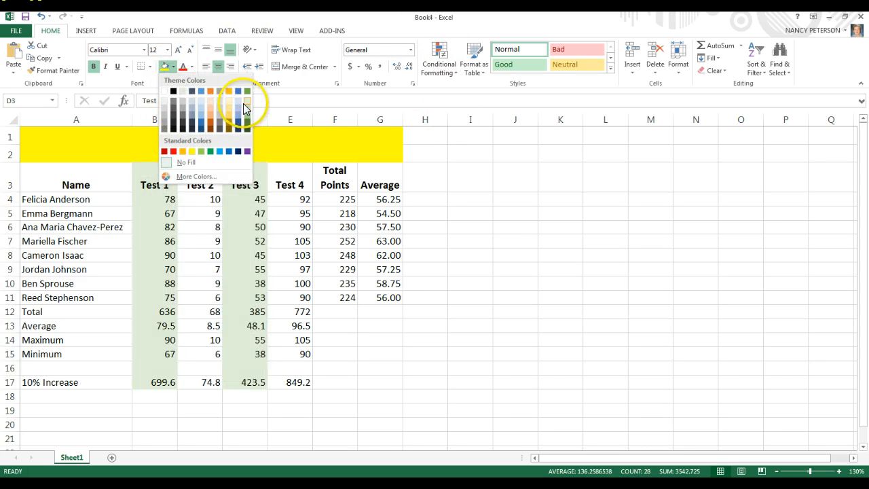
{"action": "left_click", "coordinate": [239, 107]}
Shade the Test 2 and Test 4 columns, C3:C17 and E3:E17, with a medium green fill.
{"action": "left_click", "coordinate": [203, 172]}
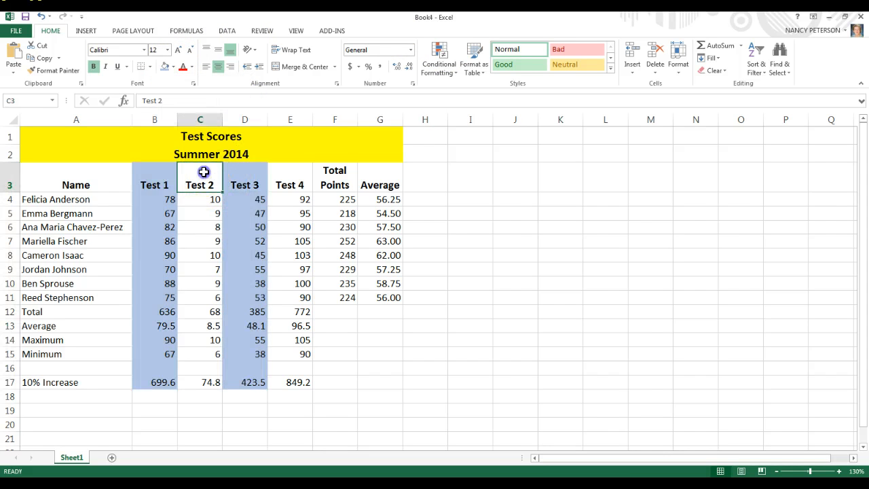
{"action": "left_click_drag", "start_coordinate": [200, 165], "coordinate": [197, 387]}
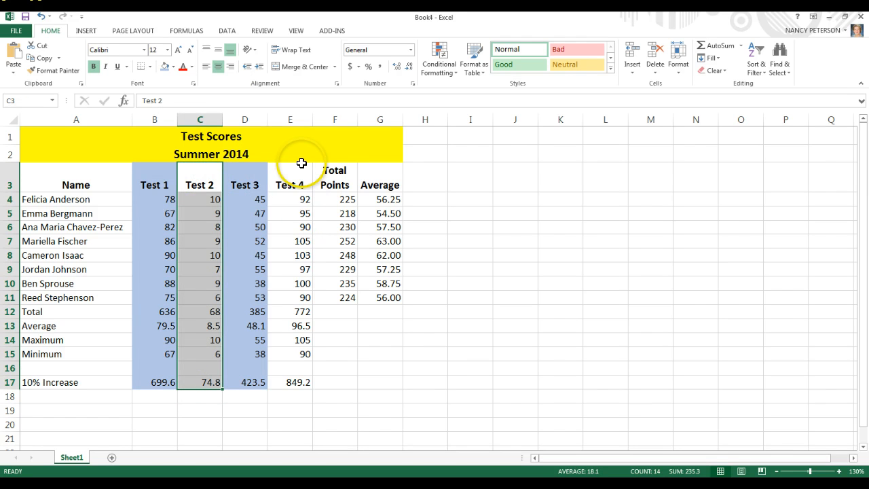
{"action": "left_click_drag", "start_coordinate": [300, 171], "coordinate": [297, 370]}
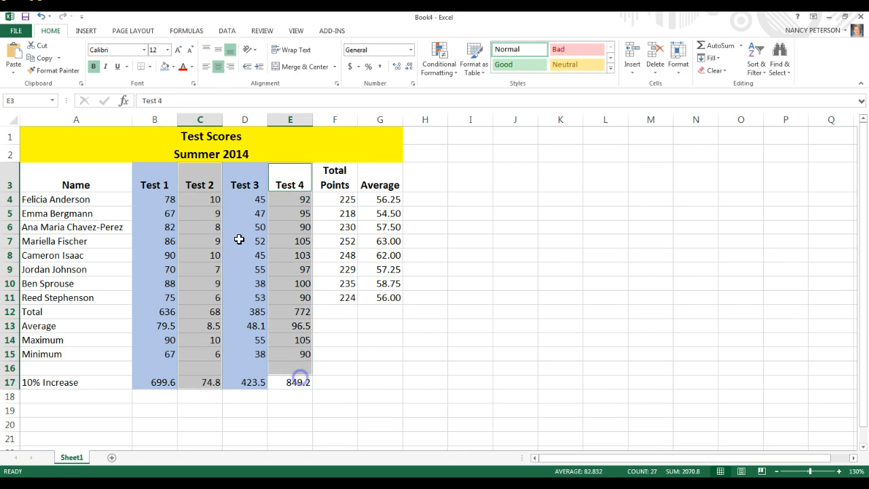
{"action": "left_click", "coordinate": [173, 66]}
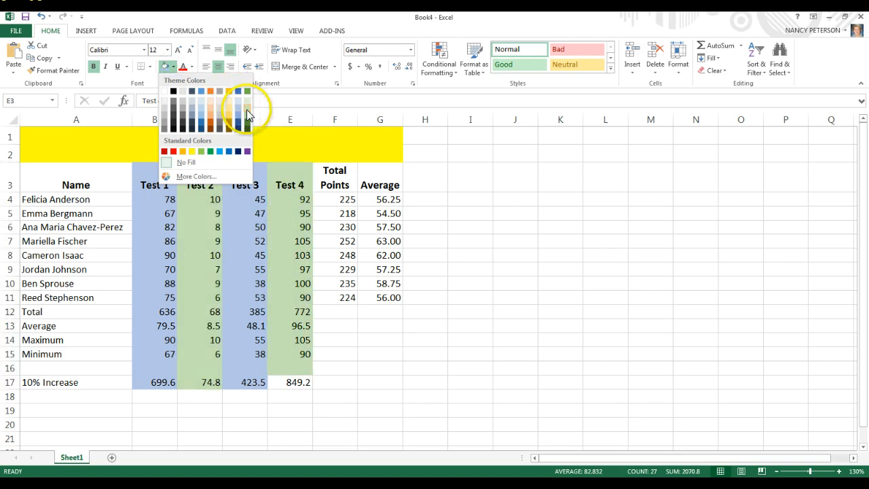
{"action": "left_click", "coordinate": [247, 113]}
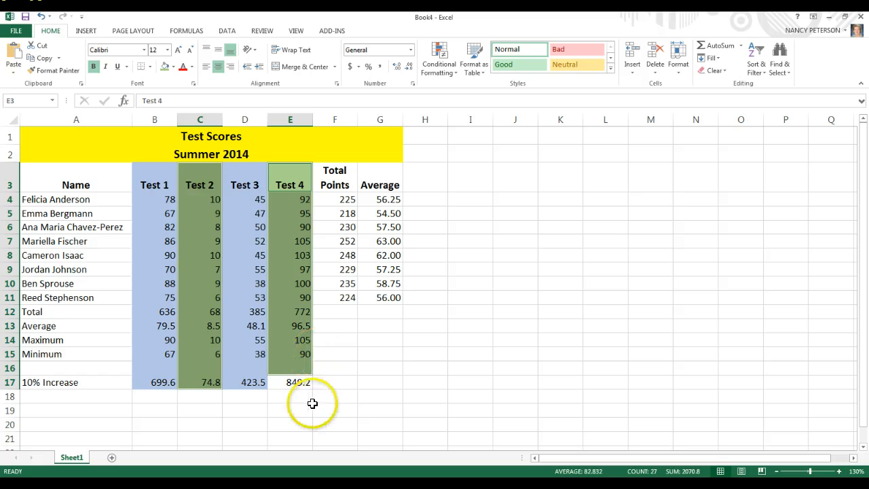
{"action": "left_click", "coordinate": [299, 384]}
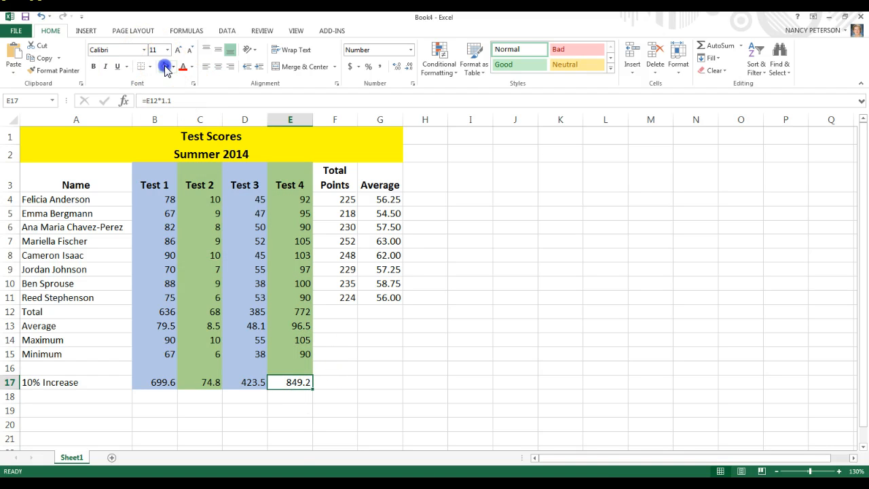
{"action": "left_click", "coordinate": [467, 406]}
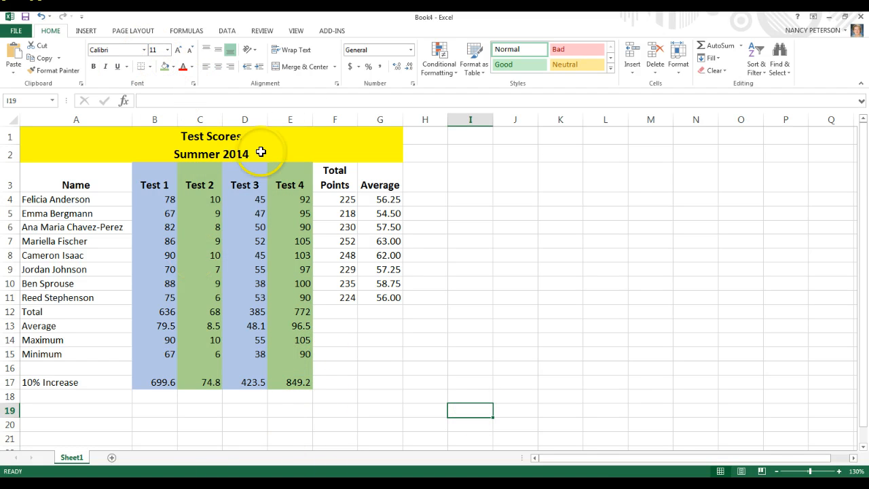
Fill the Name, Total Points and Average columns, rows 3 to 17, with yellow.
{"action": "left_click_drag", "start_coordinate": [334, 170], "coordinate": [362, 381]}
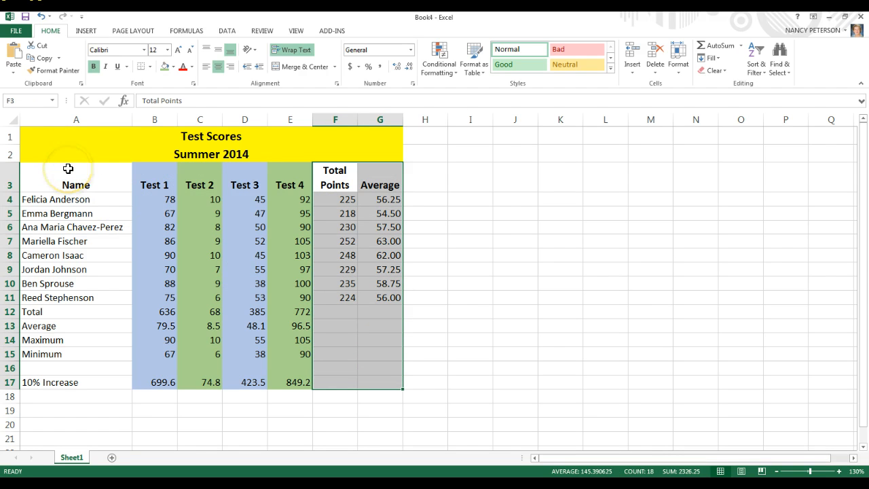
{"action": "left_click_drag", "start_coordinate": [68, 168], "coordinate": [52, 377]}
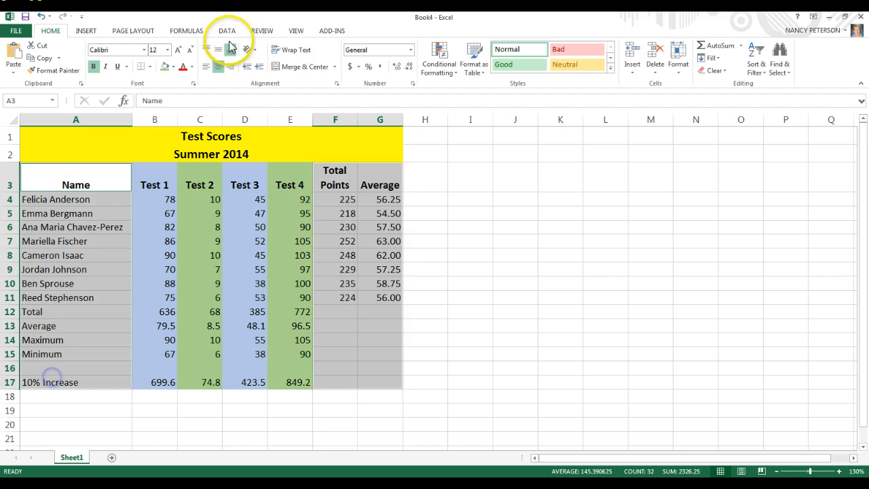
{"action": "left_click", "coordinate": [173, 67]}
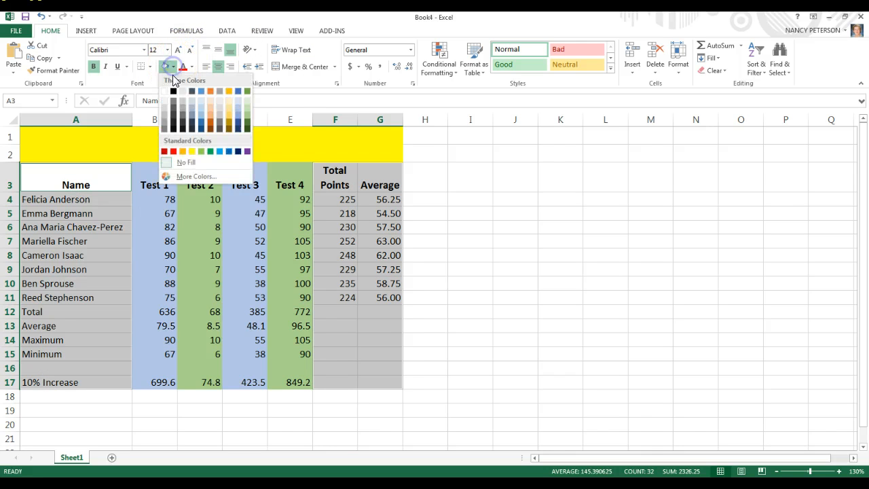
{"action": "left_click", "coordinate": [190, 149]}
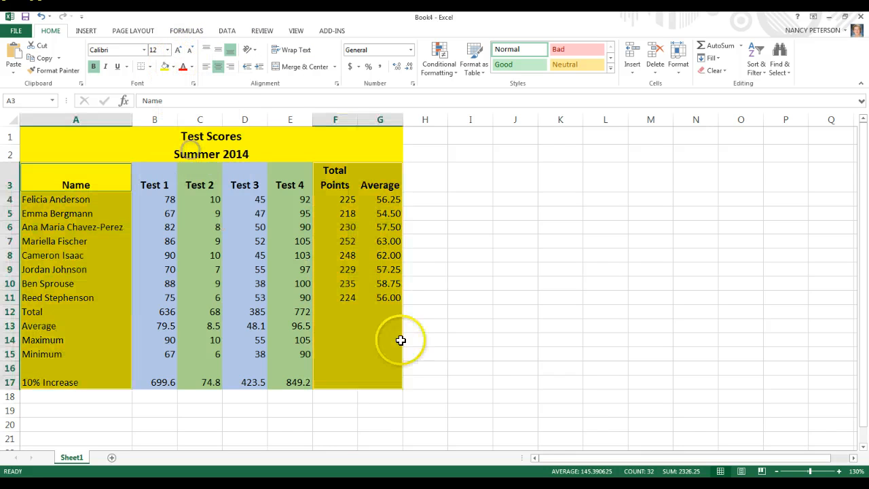
{"action": "left_click", "coordinate": [547, 371]}
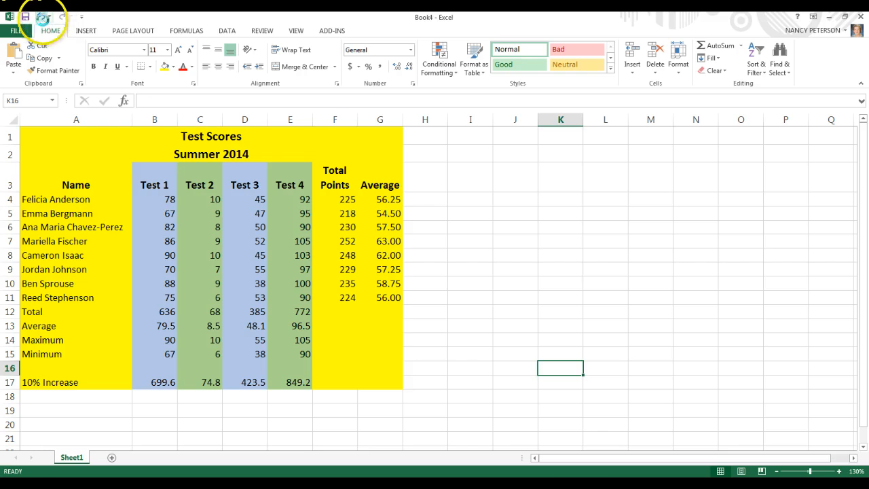
Undo all the yellow, blue and green fills in the title rows and table columns.
{"action": "left_click", "coordinate": [42, 17]}
{"action": "left_click", "coordinate": [42, 16]}
{"action": "left_click", "coordinate": [42, 17]}
{"action": "left_click", "coordinate": [42, 17]}
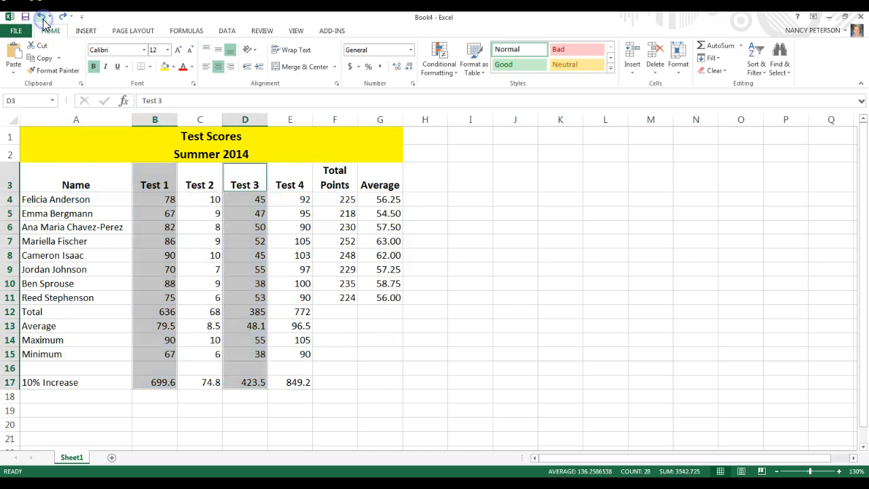
{"action": "left_click", "coordinate": [42, 18]}
{"action": "left_click", "coordinate": [42, 17]}
{"action": "left_click", "coordinate": [42, 17]}
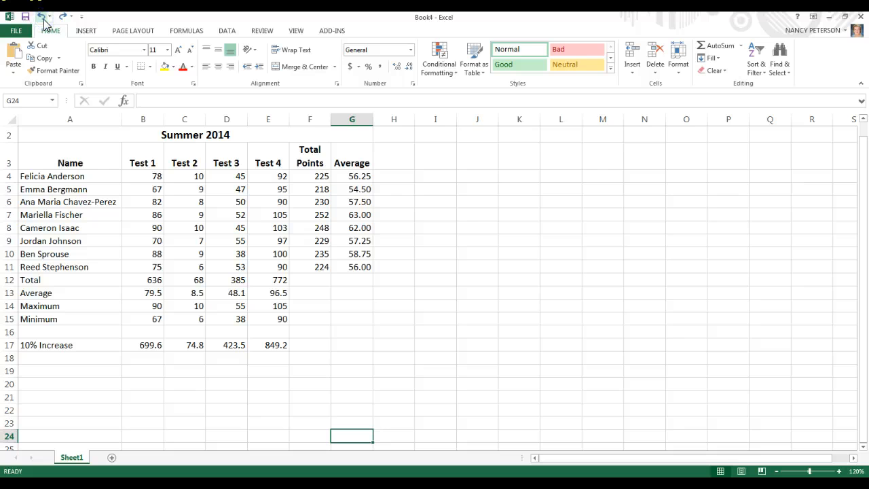
Fill the Summer 2014 title and heading row, A2:G3, with yellow, and student rows 4–5 and 8–9 with light green.
{"action": "left_click_drag", "start_coordinate": [66, 139], "coordinate": [155, 147]}
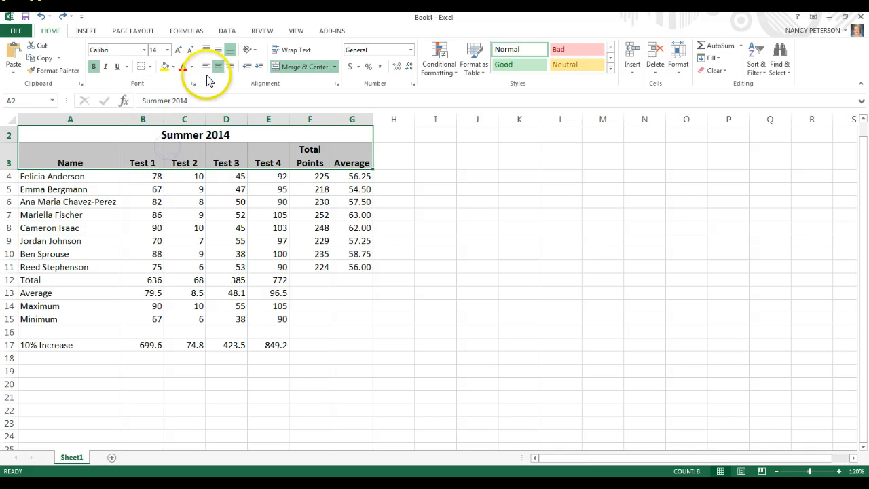
{"action": "left_click", "coordinate": [165, 66]}
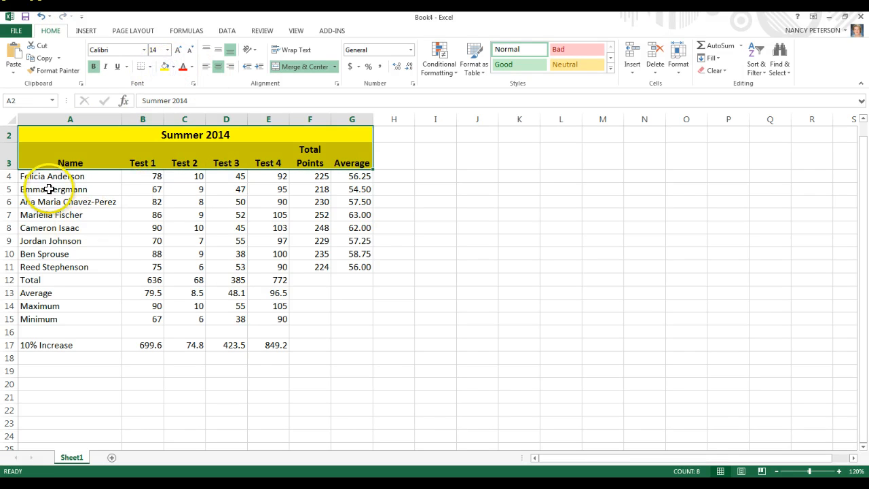
{"action": "left_click_drag", "start_coordinate": [43, 177], "coordinate": [345, 192]}
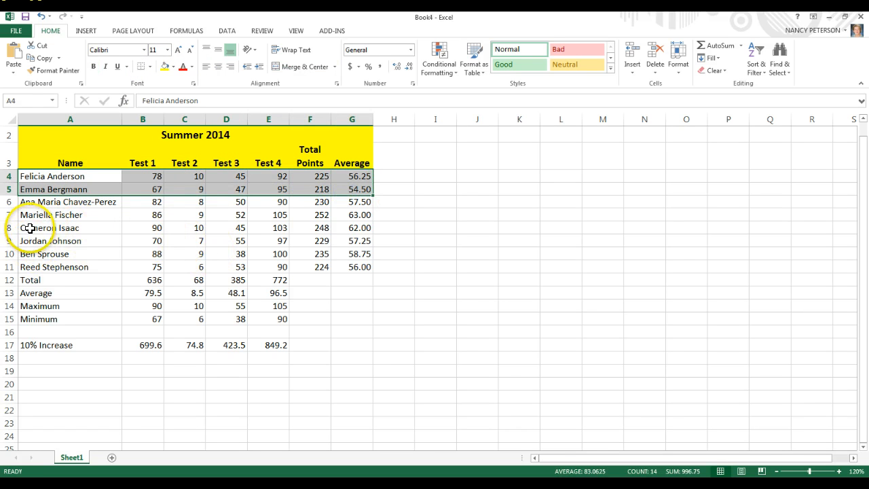
{"action": "left_click_drag", "start_coordinate": [32, 227], "coordinate": [350, 242], "text": "ctrl"}
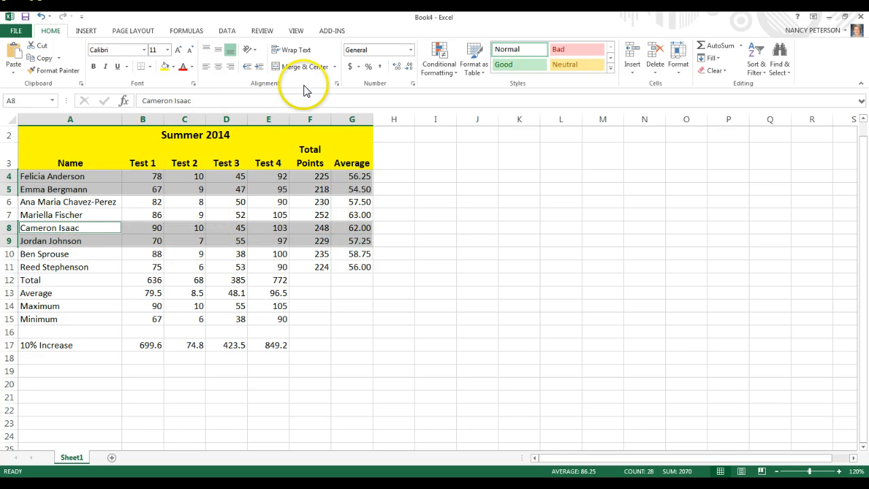
{"action": "left_click", "coordinate": [173, 68]}
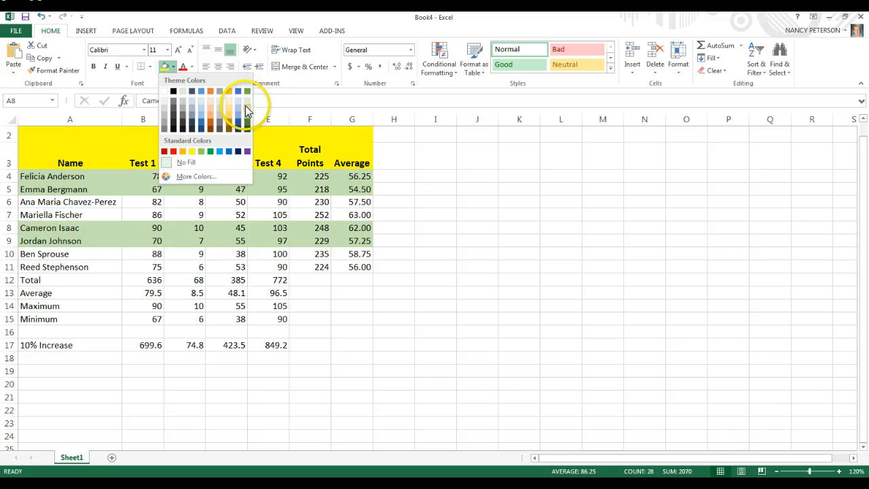
{"action": "left_click", "coordinate": [245, 105]}
Shade student rows 6–7 and 10–11, columns A to G, with a light blue fill.
{"action": "left_click", "coordinate": [69, 201]}
{"action": "left_click_drag", "start_coordinate": [70, 202], "coordinate": [351, 218]}
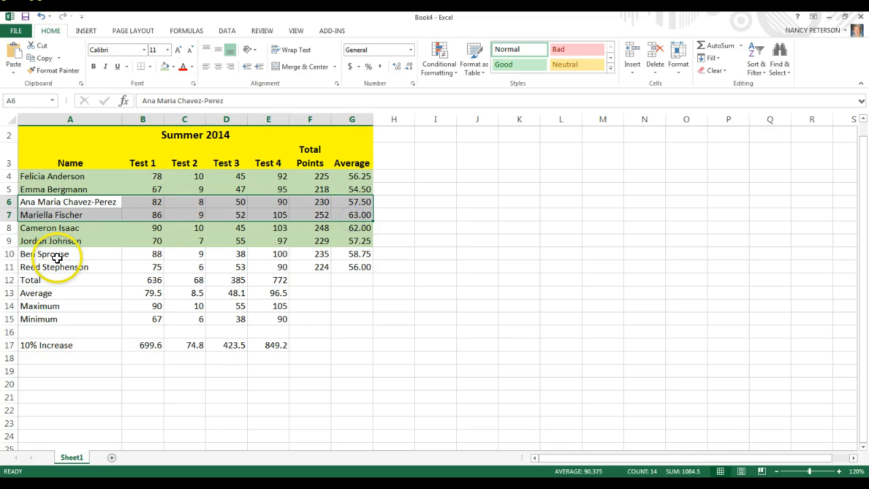
{"action": "left_click_drag", "start_coordinate": [28, 253], "coordinate": [346, 265]}
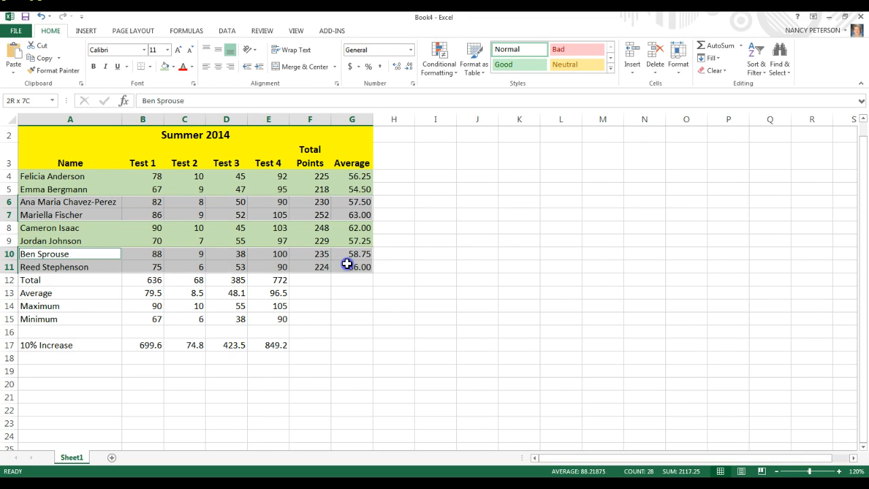
{"action": "left_click", "coordinate": [173, 67]}
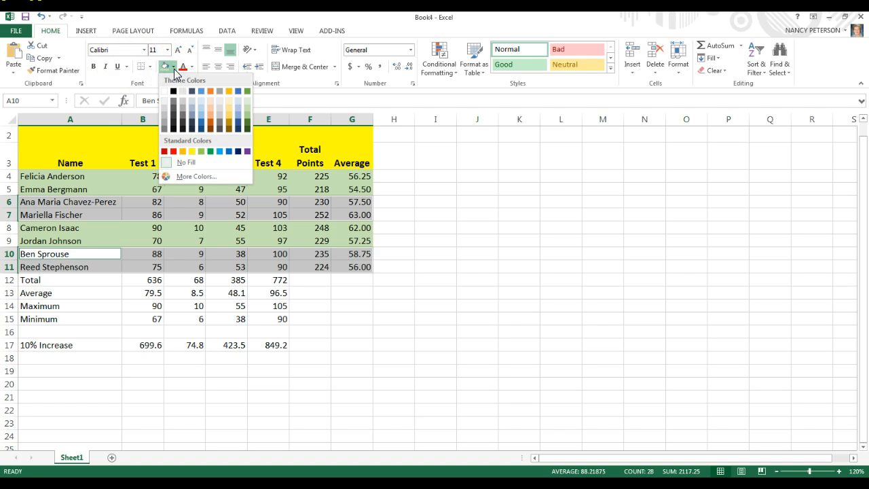
{"action": "left_click", "coordinate": [201, 107]}
{"action": "left_click", "coordinate": [75, 293]}
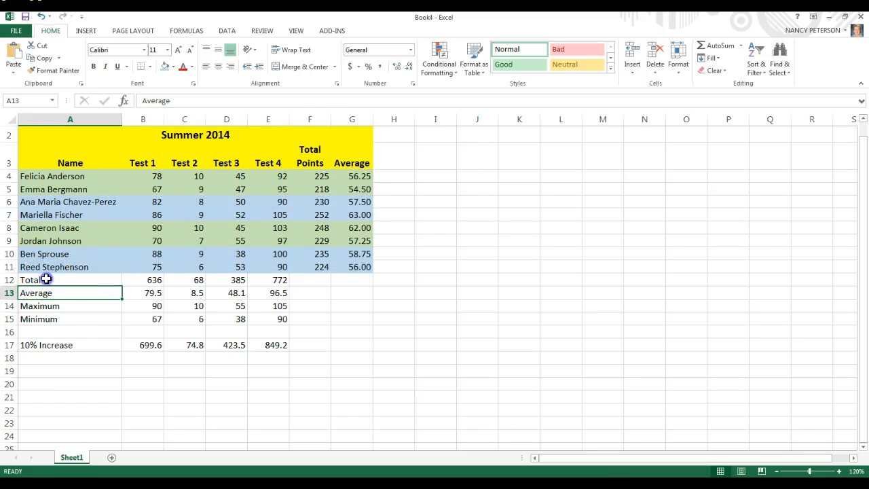
Fill the summary rows from Total to 10% Increase, A12:G17, with yellow.
{"action": "left_click_drag", "start_coordinate": [46, 279], "coordinate": [327, 345]}
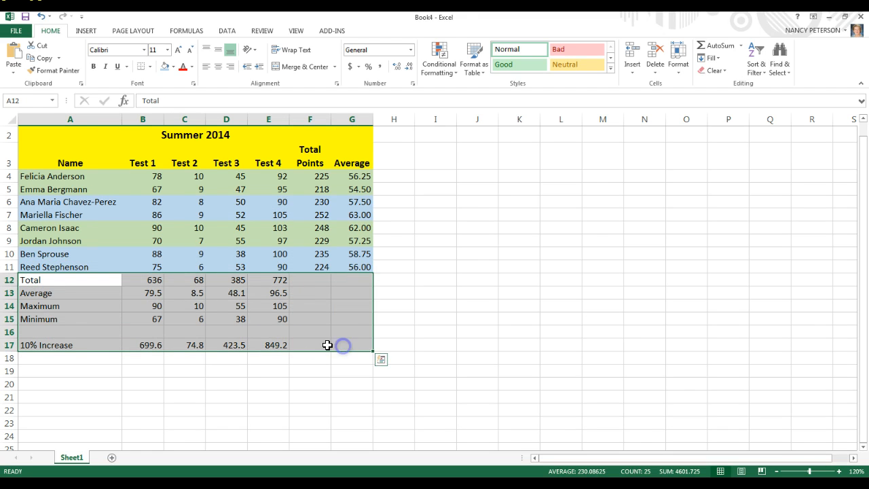
{"action": "left_click", "coordinate": [174, 66]}
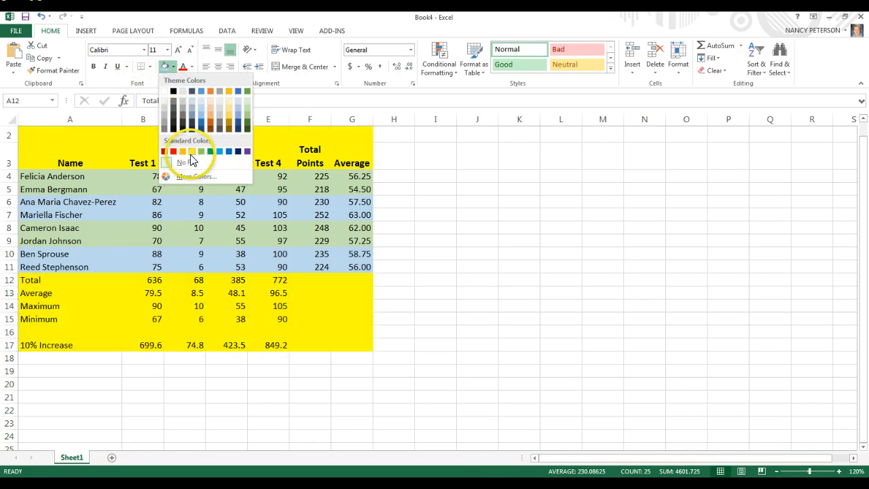
{"action": "left_click", "coordinate": [191, 152]}
{"action": "left_click_drag", "start_coordinate": [435, 384], "coordinate": [435, 371]}
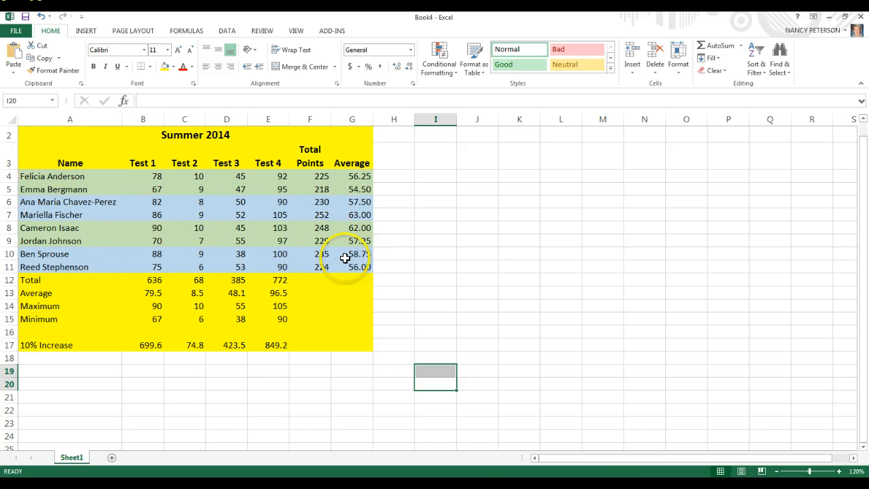
Apply All Borders to the table from the Summer 2014 title through the 10% Increase row, A2:G17.
{"action": "left_click_drag", "start_coordinate": [23, 136], "coordinate": [328, 343]}
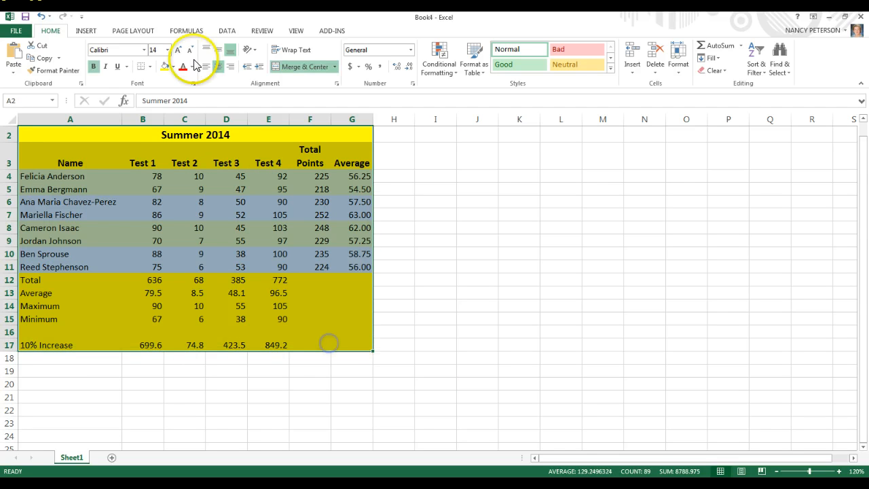
{"action": "left_click", "coordinate": [150, 68]}
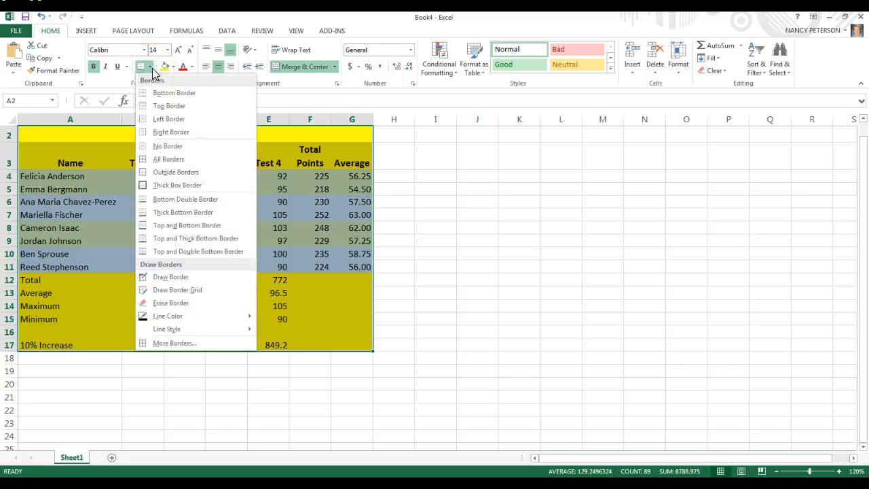
{"action": "left_click", "coordinate": [169, 165]}
{"action": "left_click", "coordinate": [490, 348]}
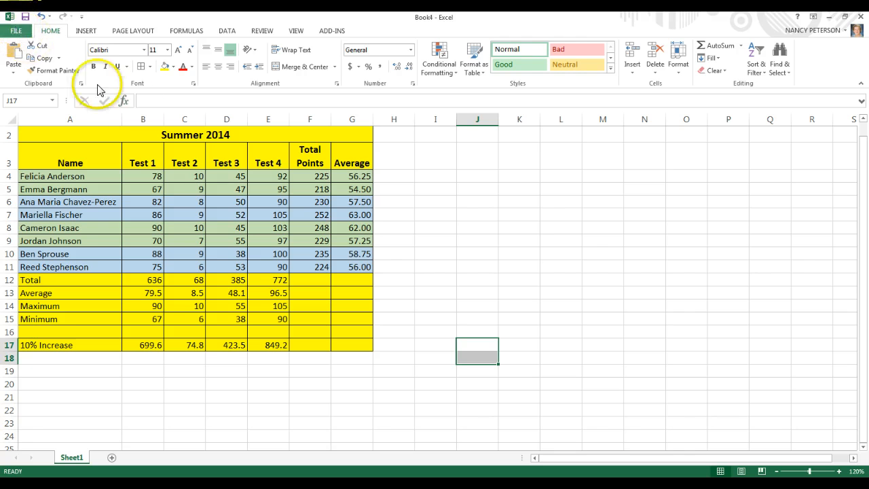
Fill the merged Test Scores title in row 1 with yellow.
{"action": "scroll", "coordinate": [231, 176], "scroll_direction": "up", "scroll_amount": 1}
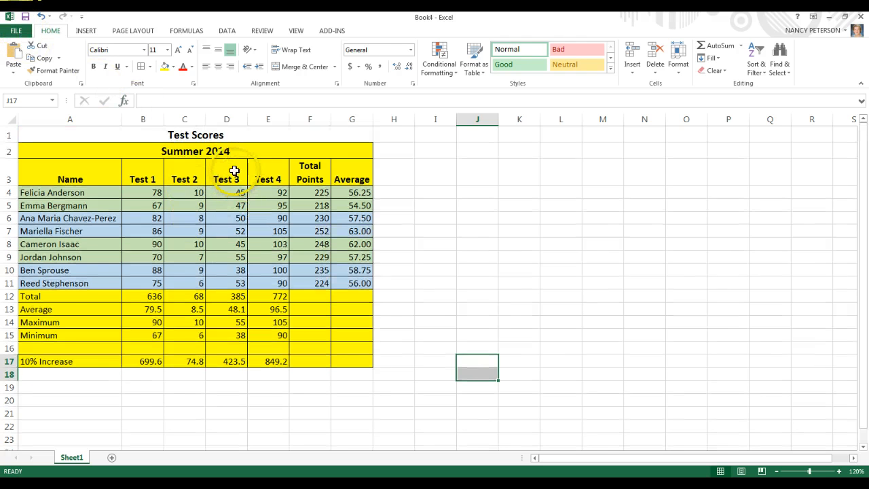
{"action": "left_click", "coordinate": [165, 135]}
{"action": "left_click", "coordinate": [164, 66]}
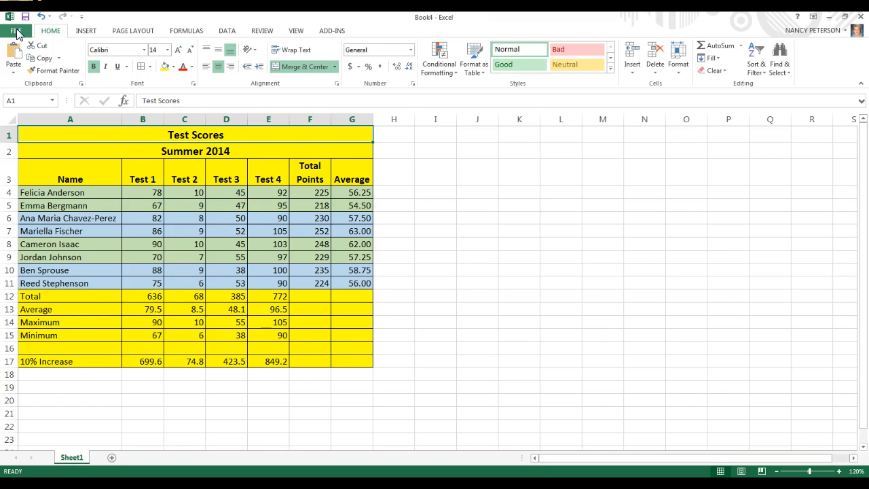
Start saving the workbook and browse OneDrive for a save location.
{"action": "left_click", "coordinate": [16, 32]}
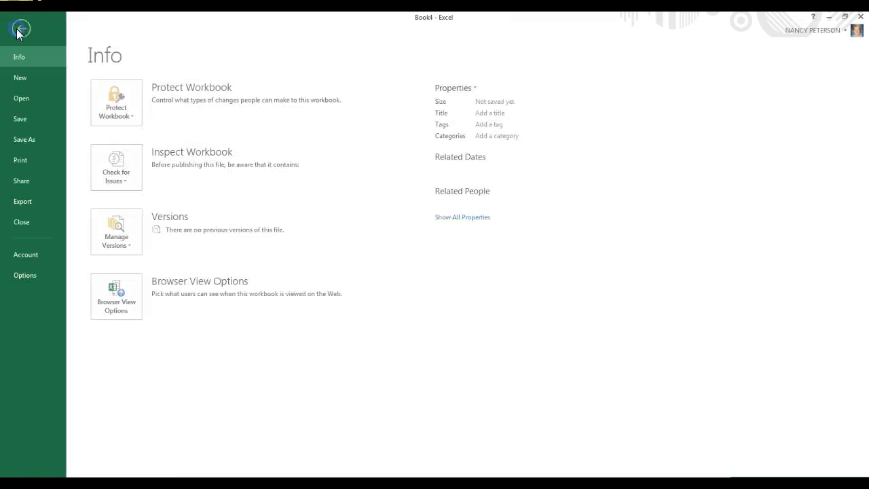
{"action": "left_click", "coordinate": [21, 119]}
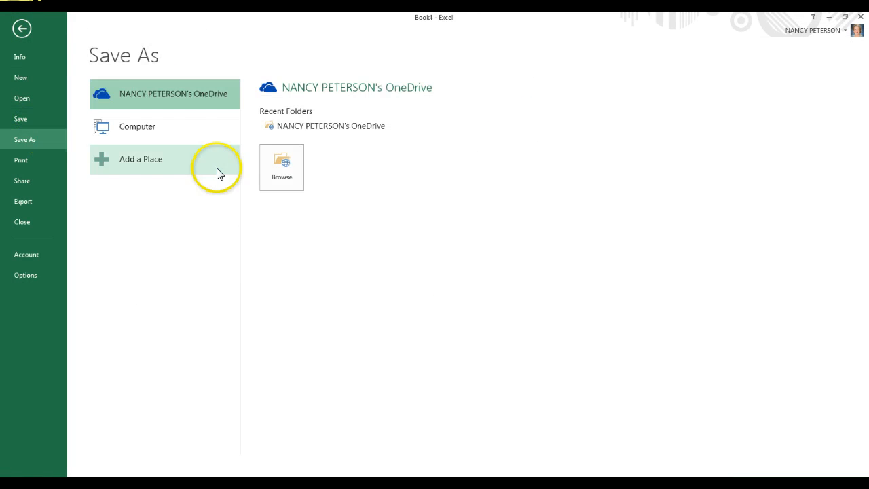
{"action": "left_click", "coordinate": [266, 178]}
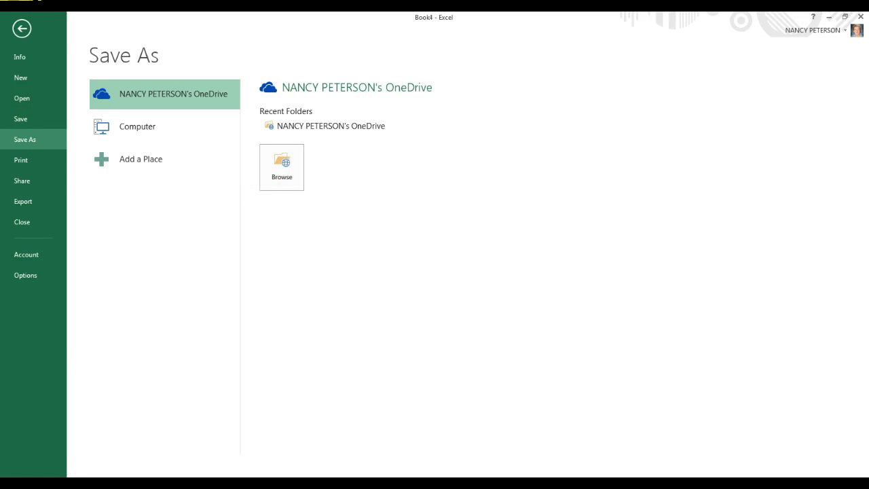